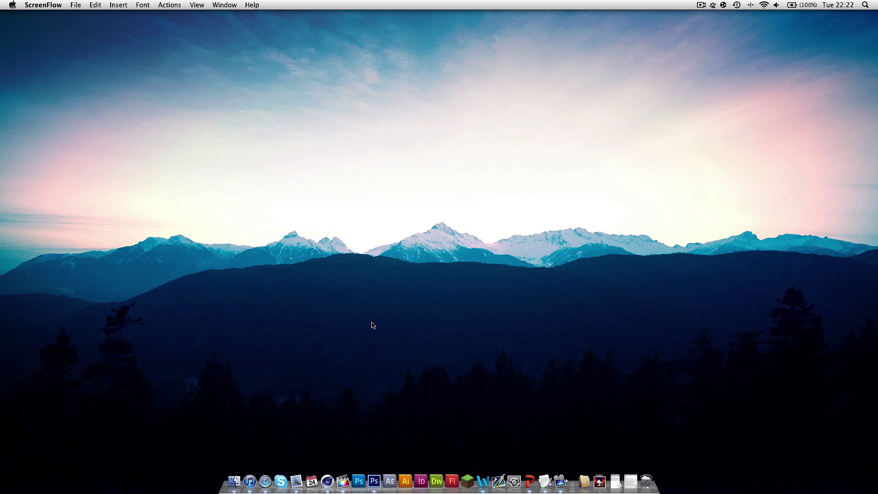
- Switch to Cinema 4D, move the forcee.c4d animation to frame 188, and render the logo in the viewport
{"action": "left_click", "coordinate": [327, 481]}
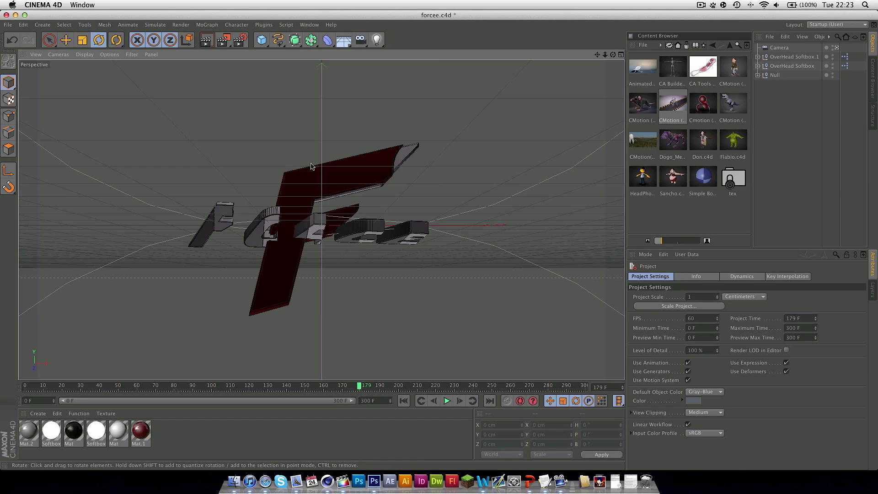
{"action": "left_click_drag", "start_coordinate": [359, 388], "coordinate": [376, 379]}
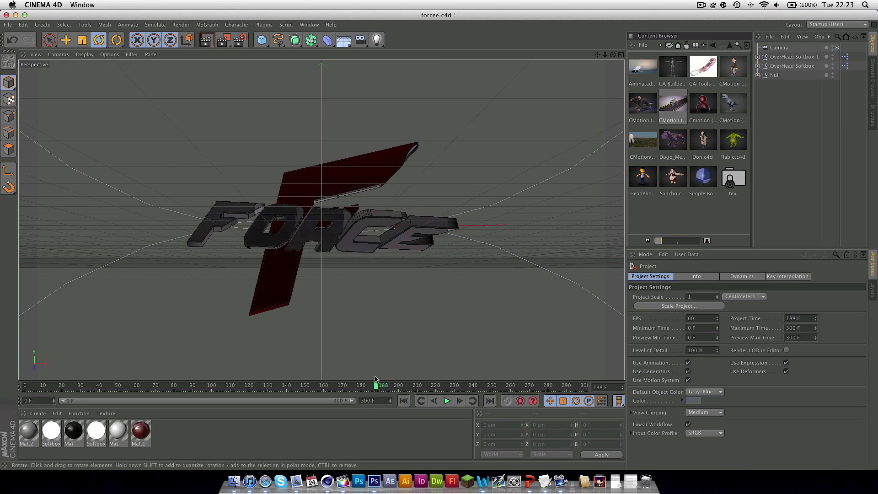
{"action": "key", "text": "super+r"}
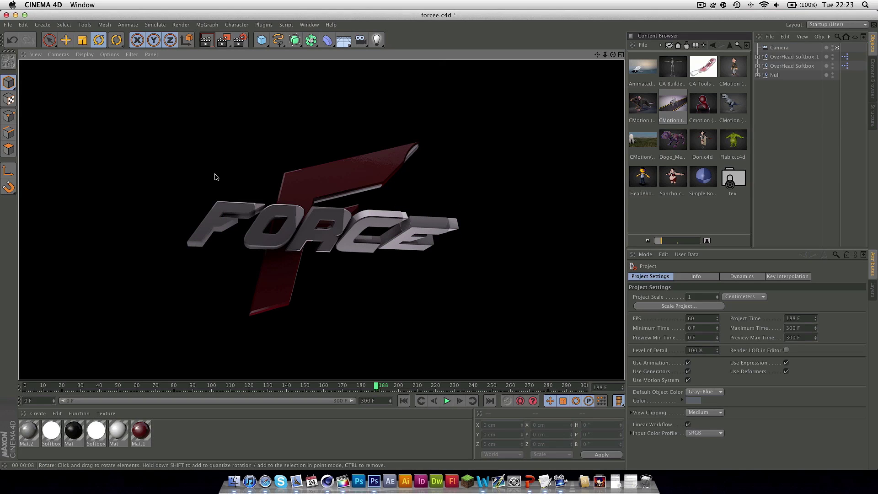
- Copy the forcee spline from the Spline Mask under Extrude NURBS.1 into a new project
{"action": "left_click", "coordinate": [757, 76]}
{"action": "left_click", "coordinate": [762, 84]}
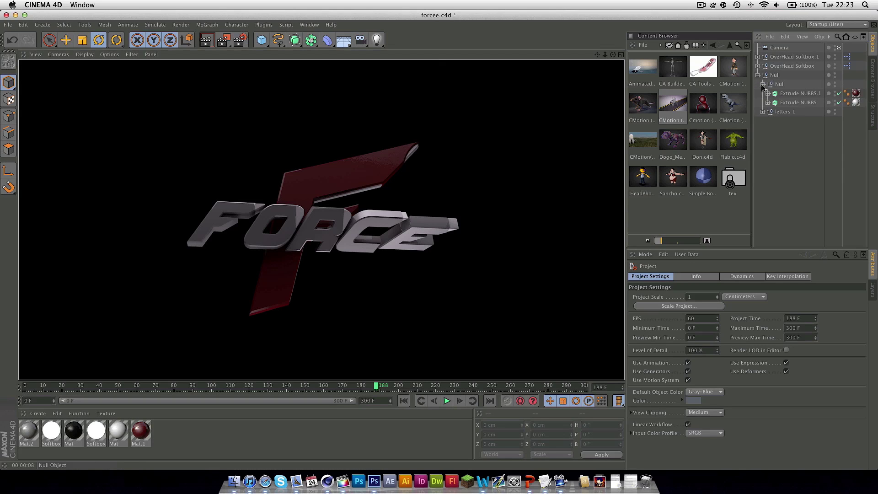
{"action": "left_click", "coordinate": [768, 93]}
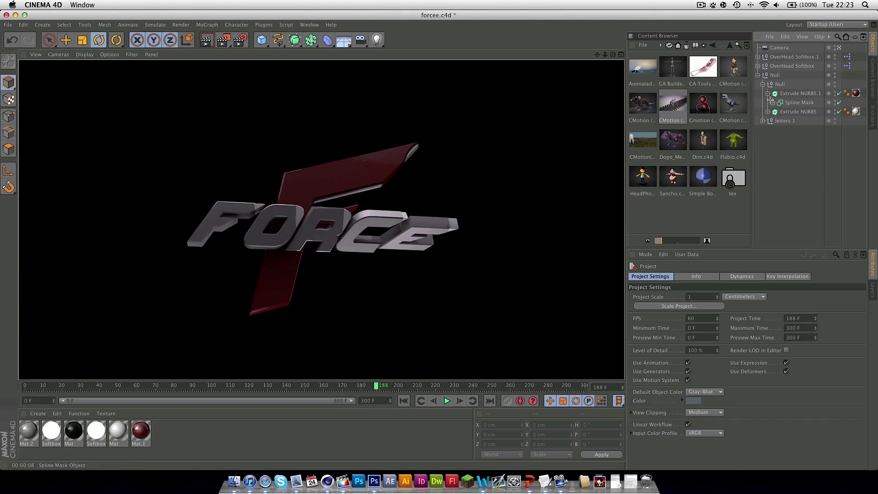
{"action": "left_click", "coordinate": [772, 102]}
{"action": "left_click", "coordinate": [798, 112]}
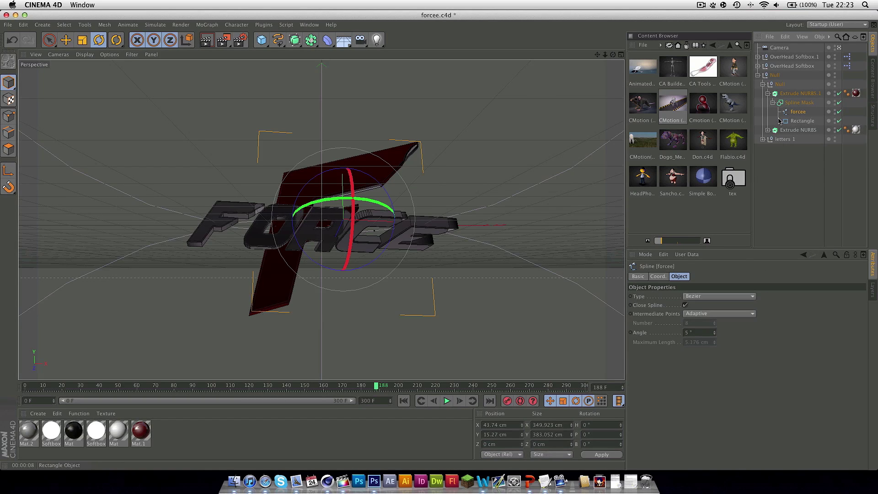
{"action": "key", "text": "super+n"}
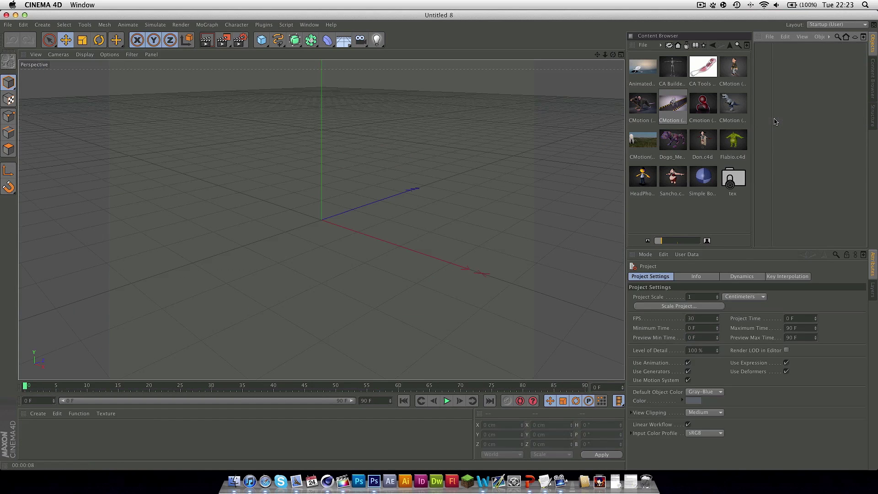
{"action": "key", "text": "super+v"}
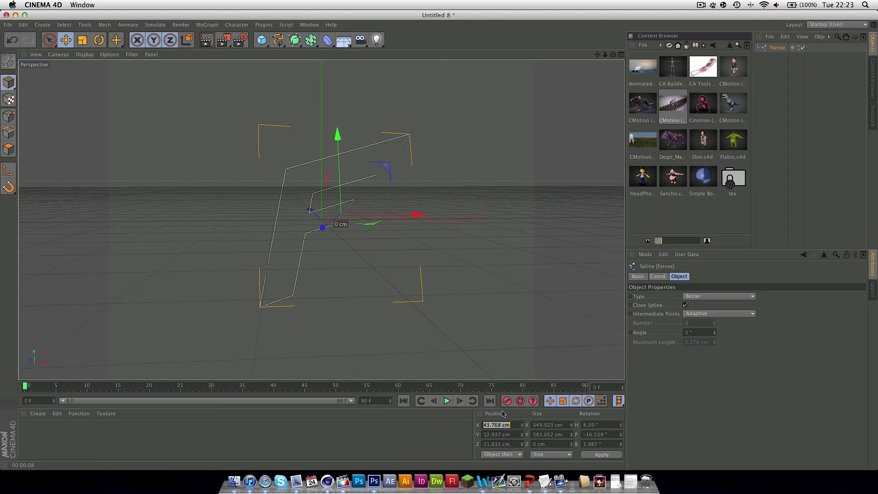
- Reset the forcee spline to the world origin with all position and rotation values at 0
{"action": "type", "text": "0"}
{"action": "key", "text": "Tab"}
{"action": "type", "text": "0"}
{"action": "key", "text": "Tab"}
{"action": "key", "text": "Tab"}
{"action": "key", "text": "Tab"}
{"action": "key", "text": "Tab"}
{"action": "key", "text": "Tab"}
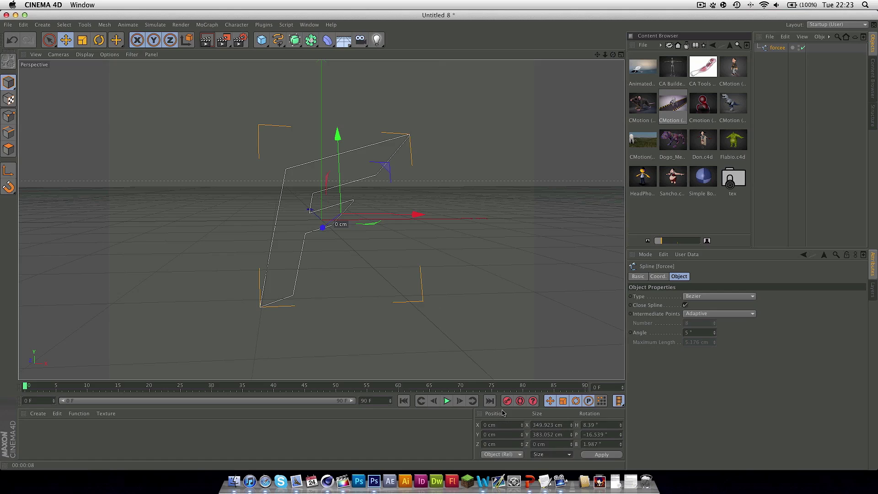
{"action": "key", "text": "shift+Tab"}
{"action": "key", "text": "Return"}
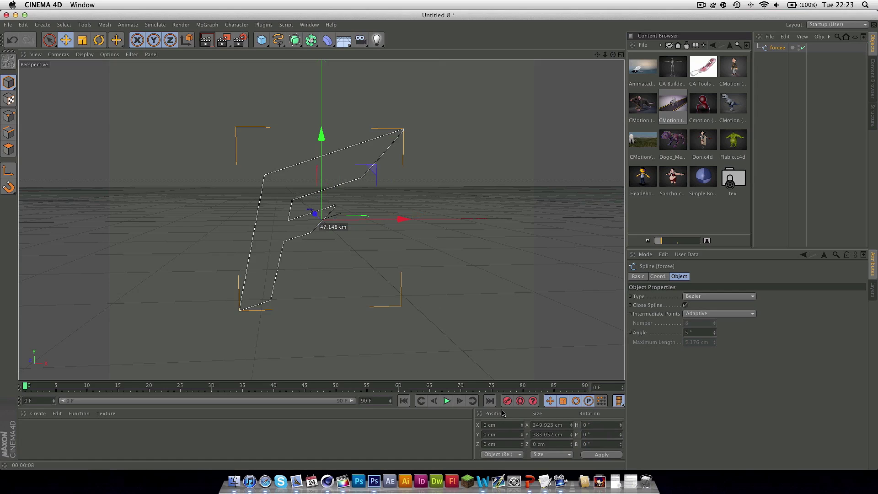
- Add a Rectangle spline over the F outline, shifted about 8.6 cm along X
{"action": "left_click_drag", "start_coordinate": [316, 178], "coordinate": [122, 196], "text": "alt"}
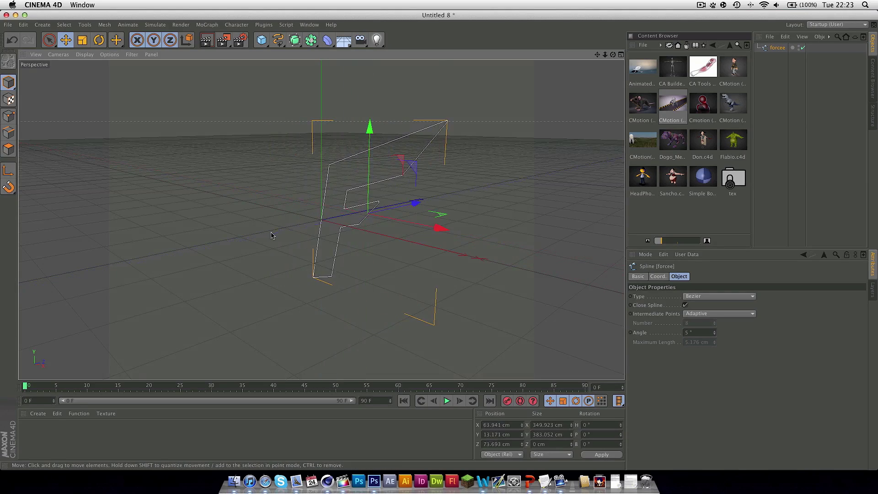
{"action": "key", "text": "super+z"}
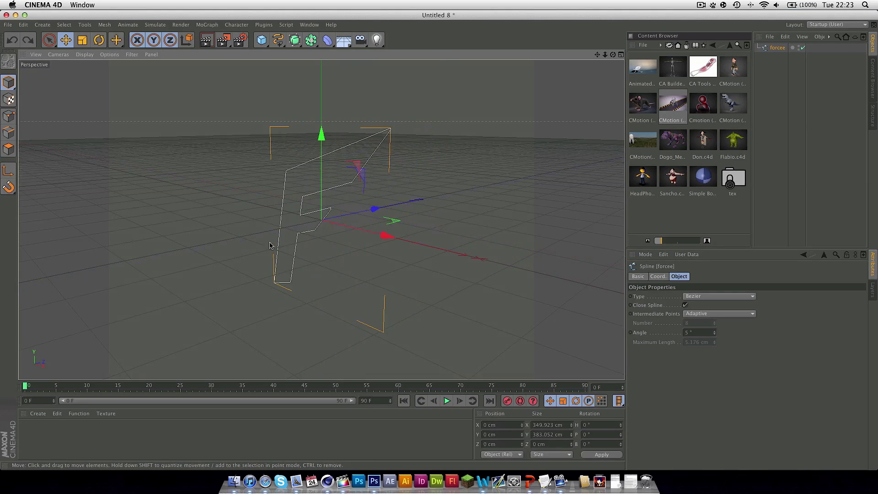
{"action": "left_click_drag", "start_coordinate": [261, 249], "coordinate": [380, 220], "text": "alt"}
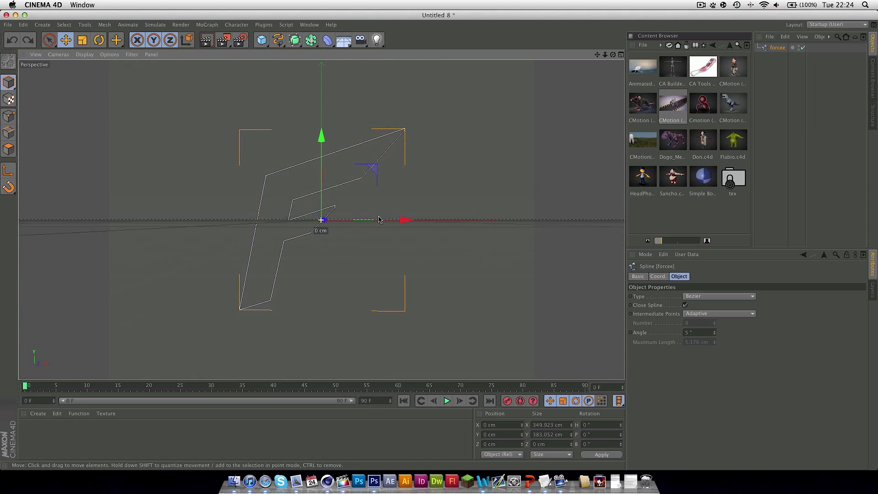
{"action": "left_click", "coordinate": [278, 40]}
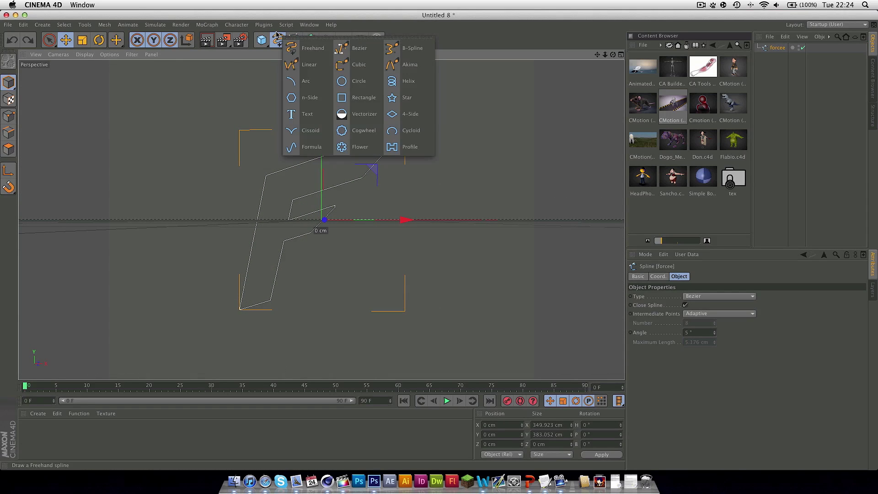
{"action": "left_click", "coordinate": [345, 95]}
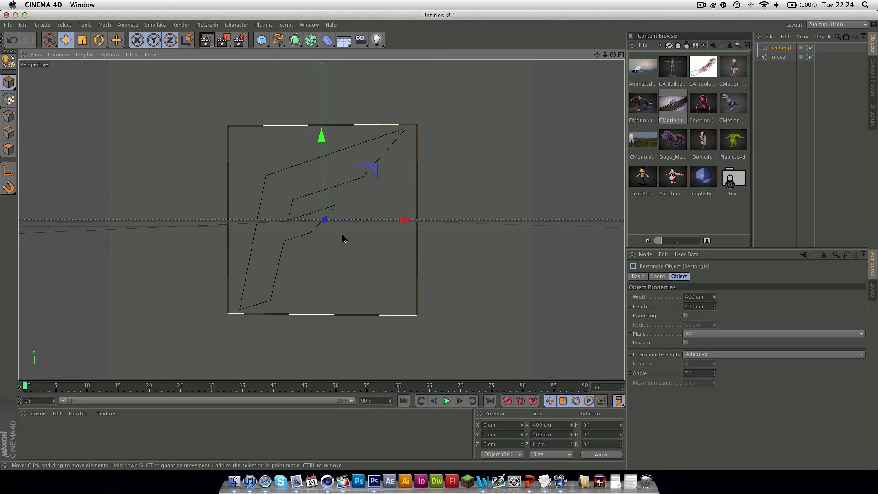
{"action": "left_click_drag", "start_coordinate": [363, 218], "coordinate": [400, 248]}
{"action": "key", "text": "super+z"}
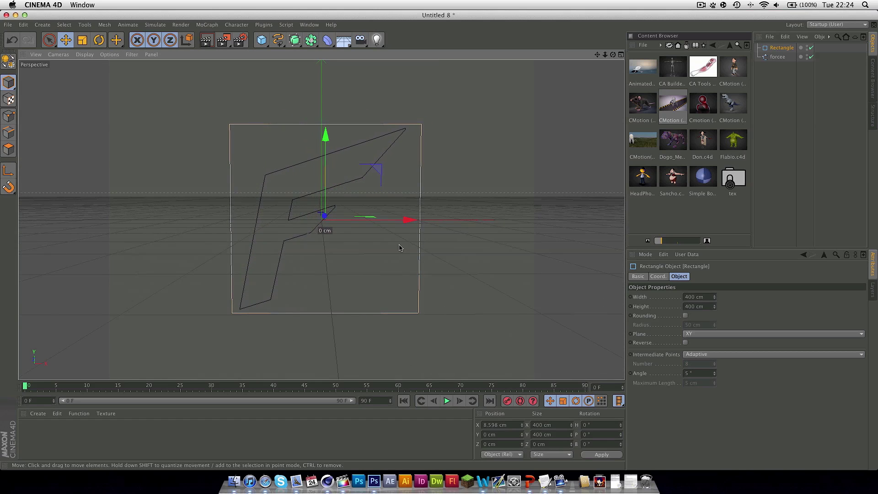
- Add a Spline Mask in A subtract B mode and nest the forcee spline above the Rectangle inside it
{"action": "mouse_move", "coordinate": [316, 41]}
{"action": "left_mouse_down"}
{"action": "mouse_move", "coordinate": [320, 49]}
{"action": "mouse_move", "coordinate": [318, 35]}
{"action": "left_mouse_up"}
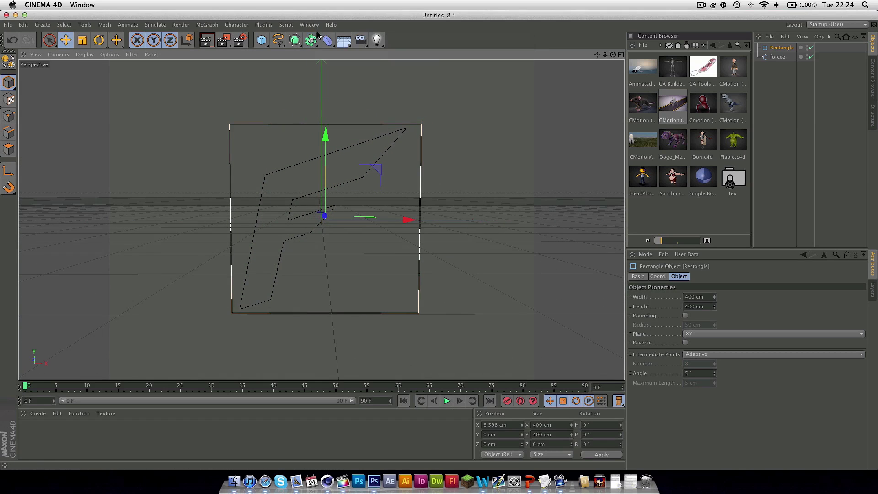
{"action": "left_click", "coordinate": [312, 40]}
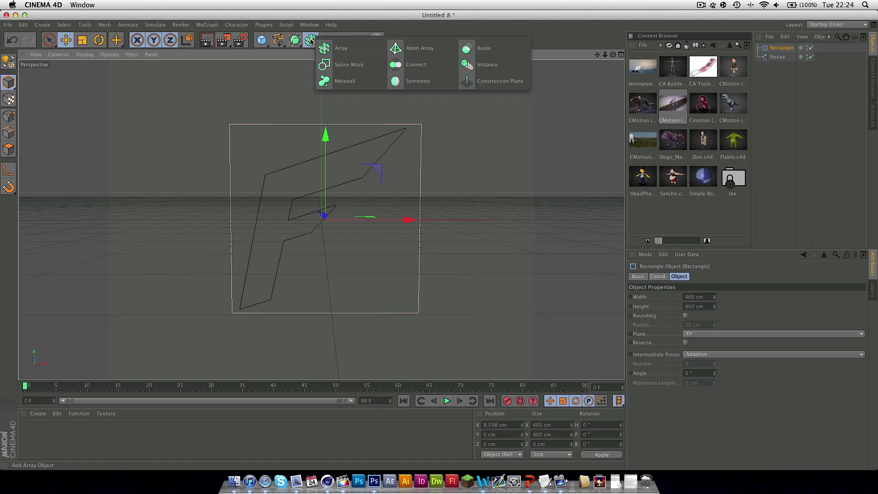
{"action": "left_click", "coordinate": [347, 65]}
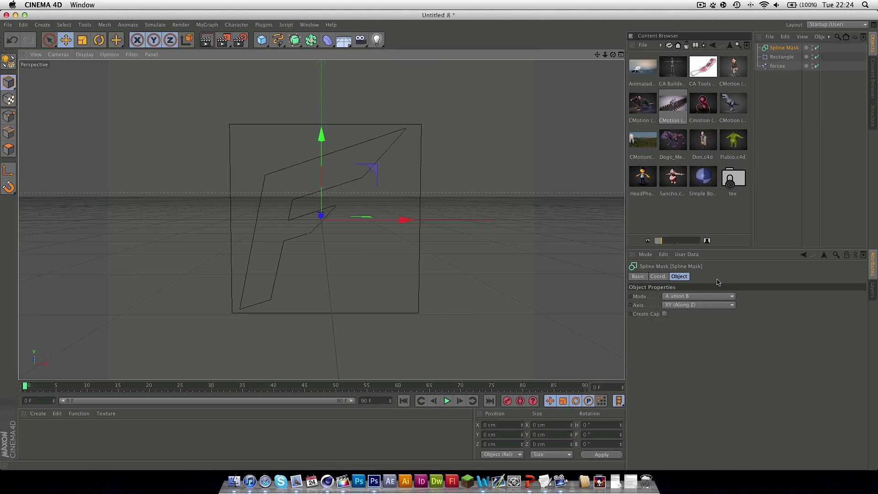
{"action": "left_click", "coordinate": [667, 296]}
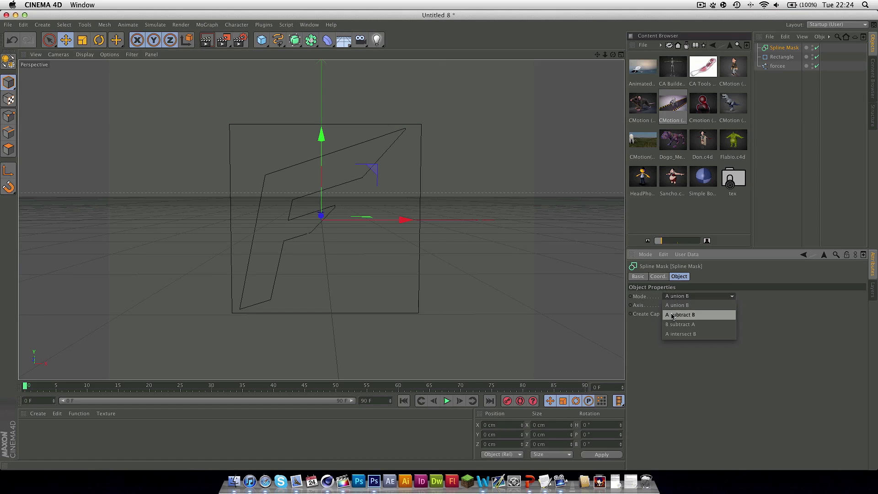
{"action": "left_click", "coordinate": [680, 314]}
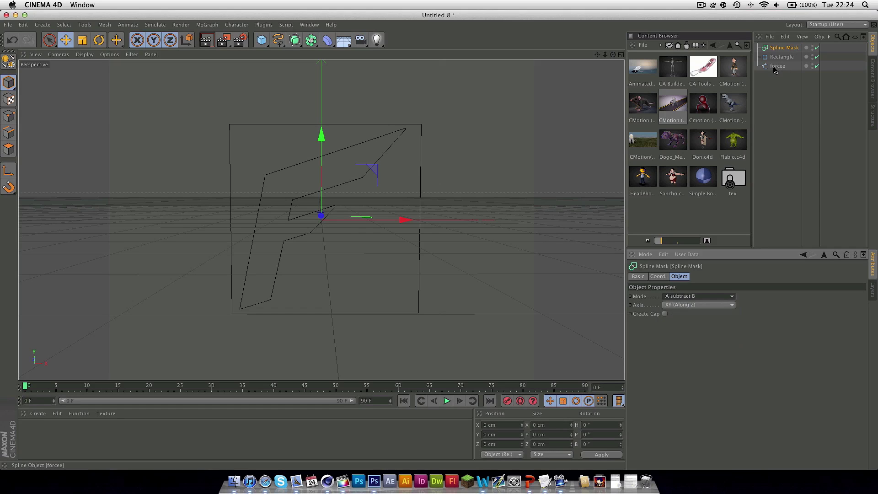
{"action": "mouse_move", "coordinate": [776, 68]}
{"action": "left_mouse_down"}
{"action": "mouse_move", "coordinate": [778, 50]}
{"action": "mouse_move", "coordinate": [785, 63]}
{"action": "left_mouse_up"}
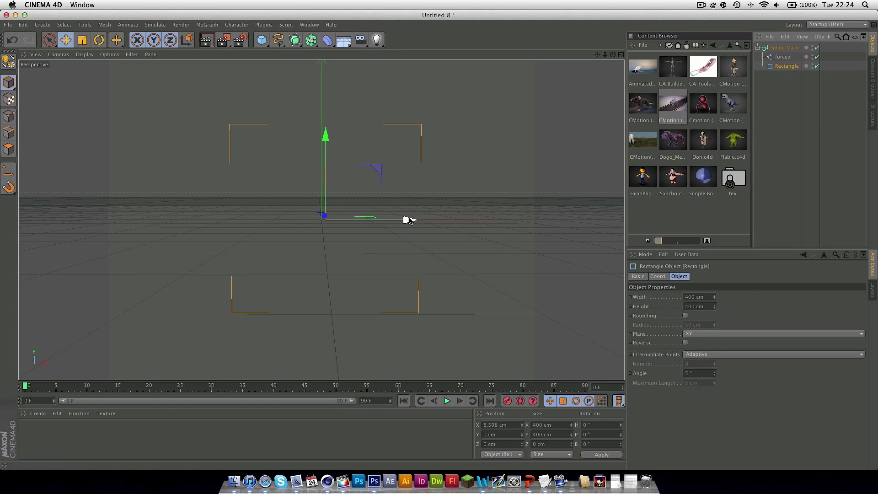
- Move the Rectangle to about 202 cm on X and place the Spline Mask inside a new Extrude NURBS
{"action": "left_click_drag", "start_coordinate": [409, 220], "coordinate": [501, 214]}
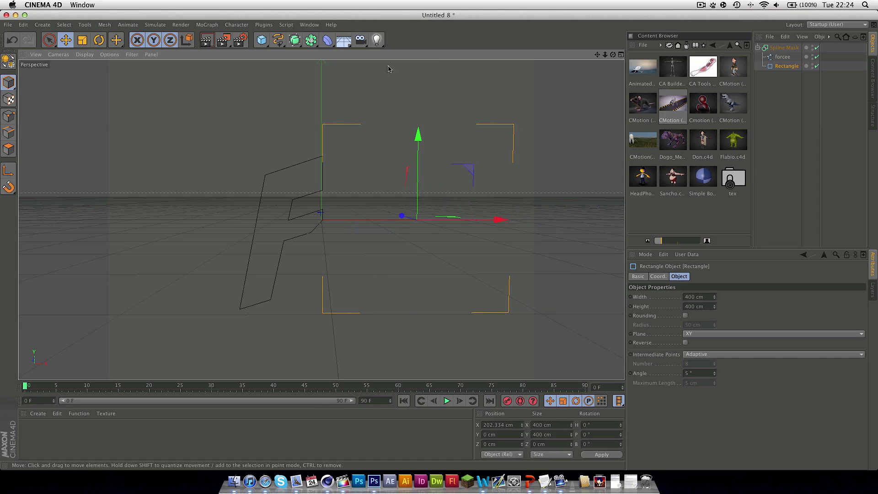
{"action": "left_click_drag", "start_coordinate": [295, 40], "coordinate": [386, 47]}
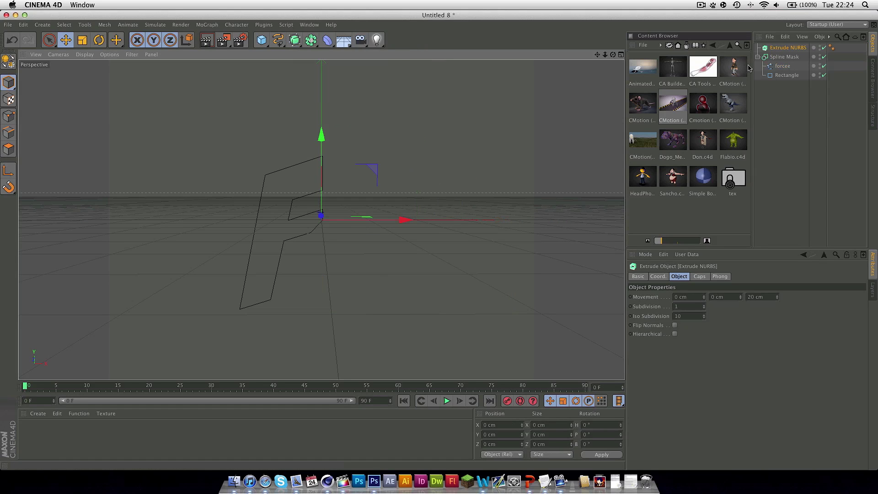
{"action": "left_click_drag", "start_coordinate": [780, 60], "coordinate": [782, 48]}
- Slide the Rectangle along X to about 302 cm to uncover more of the extruded F
{"action": "left_click", "coordinate": [777, 75]}
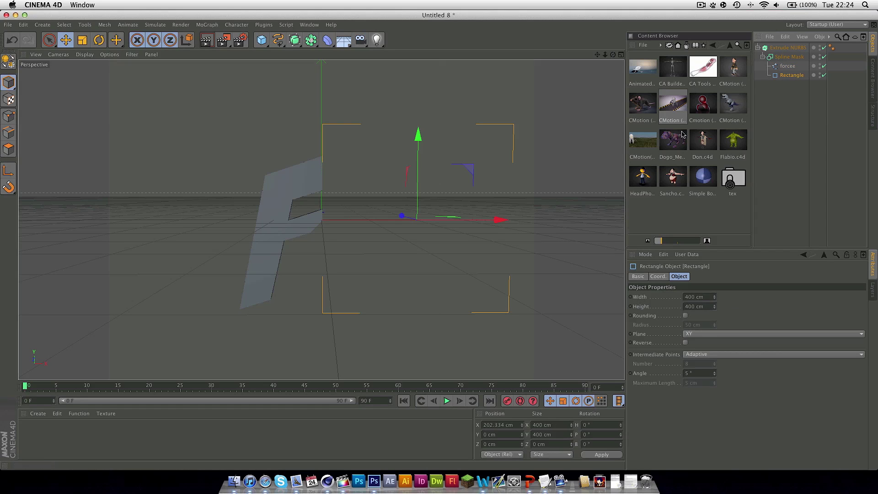
{"action": "left_click_drag", "start_coordinate": [470, 220], "coordinate": [516, 220]}
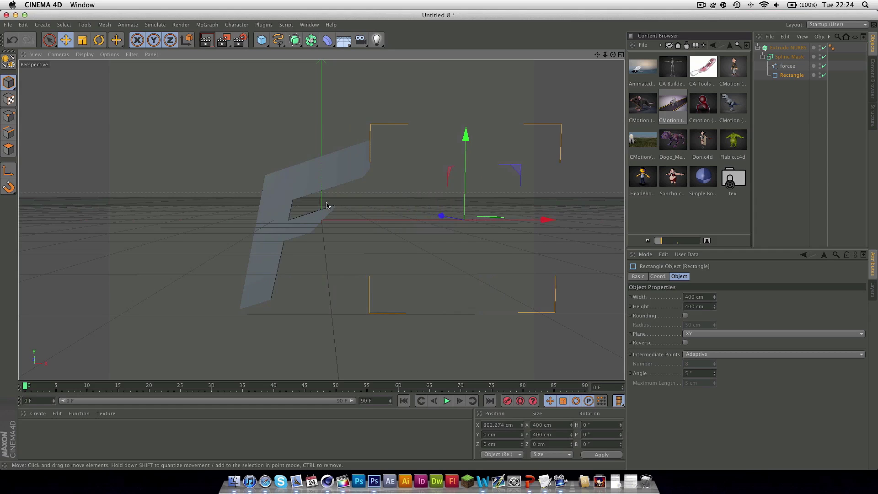
{"action": "left_click_drag", "start_coordinate": [326, 205], "coordinate": [192, 254], "text": "alt"}
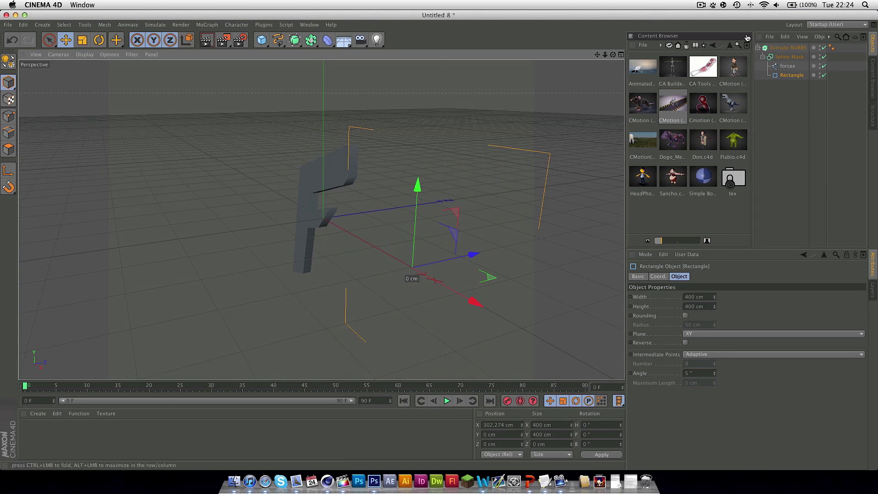
- Set the Z movement of the Extrude NURBS to 50 cm
{"action": "left_click", "coordinate": [787, 47]}
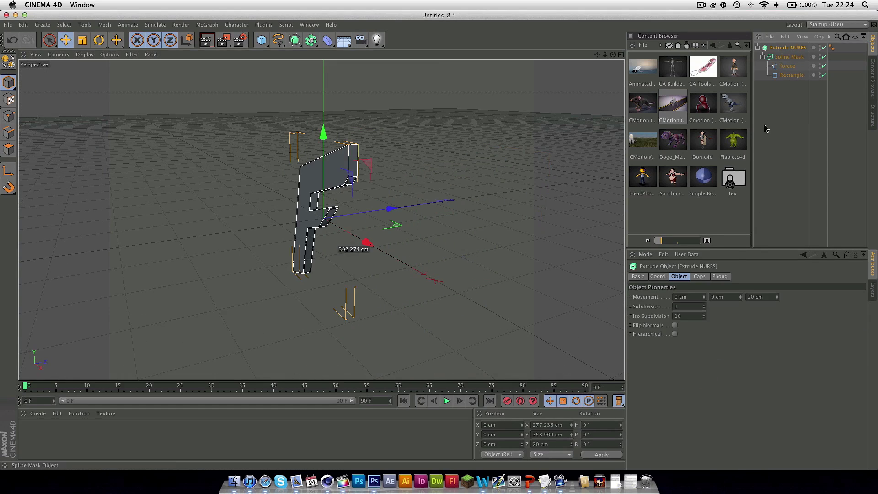
{"action": "double_click", "coordinate": [765, 296]}
{"action": "type", "text": "50"}
{"action": "key", "text": "Return"}
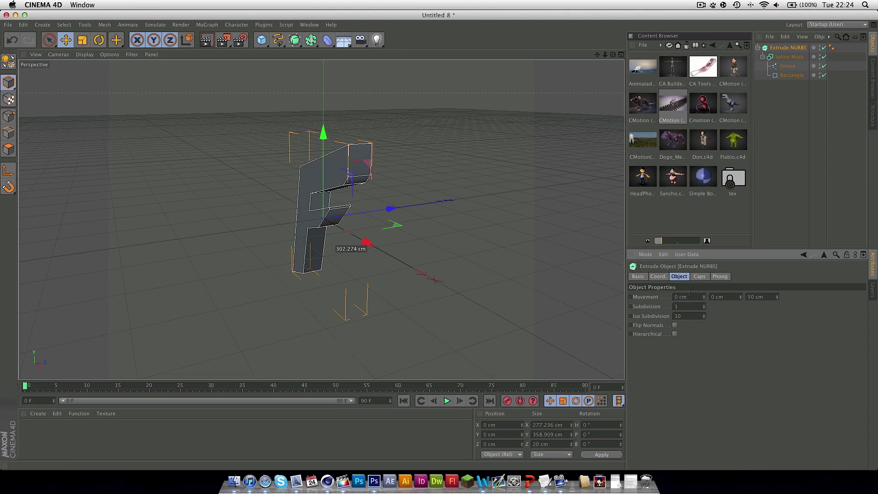
- Give the extruded F a Fillet Cap at both start and end, each with a 2 cm radius
{"action": "left_click", "coordinate": [699, 276]}
{"action": "left_click", "coordinate": [698, 297]}
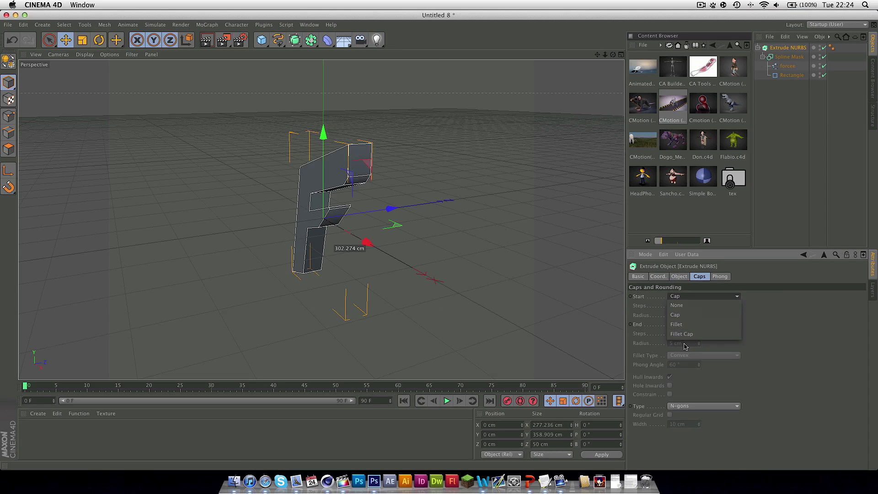
{"action": "left_click", "coordinate": [688, 335]}
{"action": "left_click", "coordinate": [692, 324]}
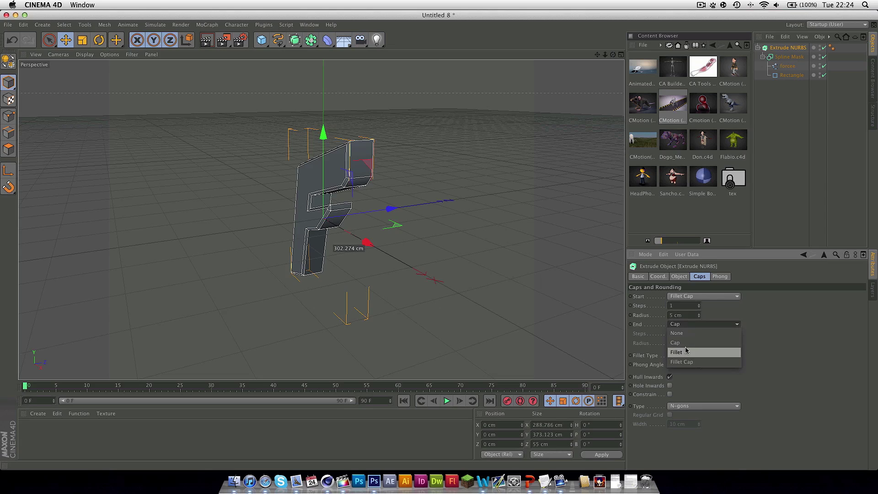
{"action": "left_click", "coordinate": [684, 361]}
{"action": "double_click", "coordinate": [689, 314]}
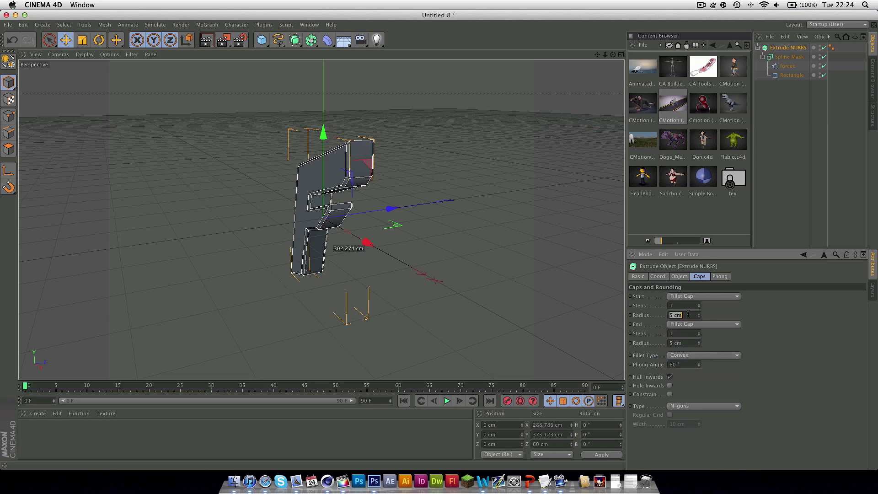
{"action": "double_click", "coordinate": [680, 343]}
{"action": "type", "text": "2"}
{"action": "key", "text": "Return"}
- Set the Z extrusion movement to 30 cm and collapse the Extrude NURBS hierarchy
{"action": "left_click_drag", "start_coordinate": [329, 288], "coordinate": [357, 230], "text": "alt"}
{"action": "left_click", "coordinate": [681, 277]}
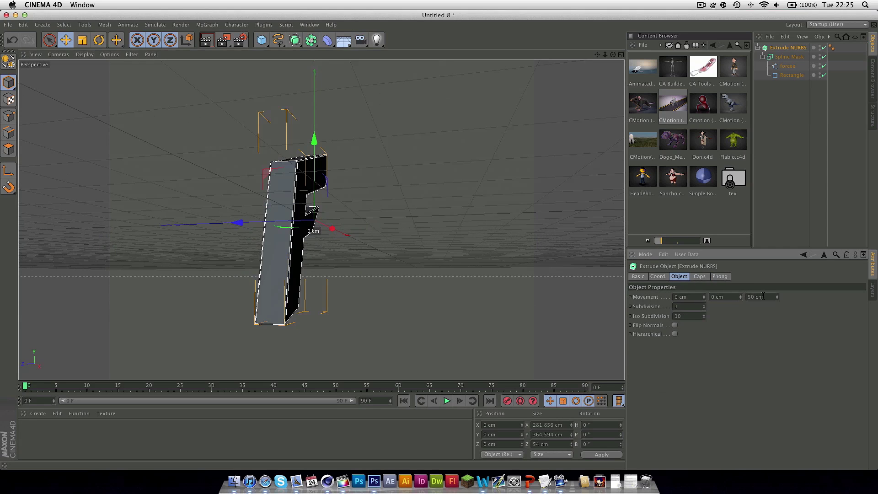
{"action": "type", "text": "30"}
{"action": "key", "text": "Return"}
{"action": "left_click_drag", "start_coordinate": [172, 227], "coordinate": [124, 248], "text": "alt"}
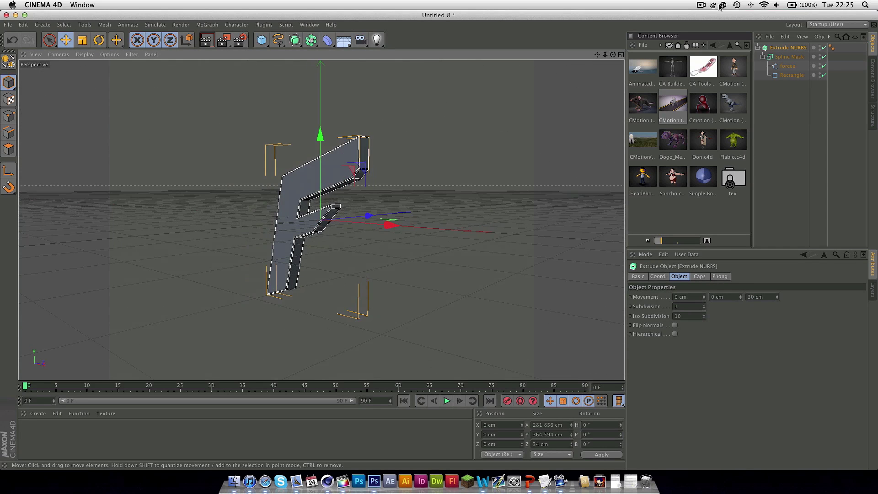
{"action": "left_click", "coordinate": [759, 48]}
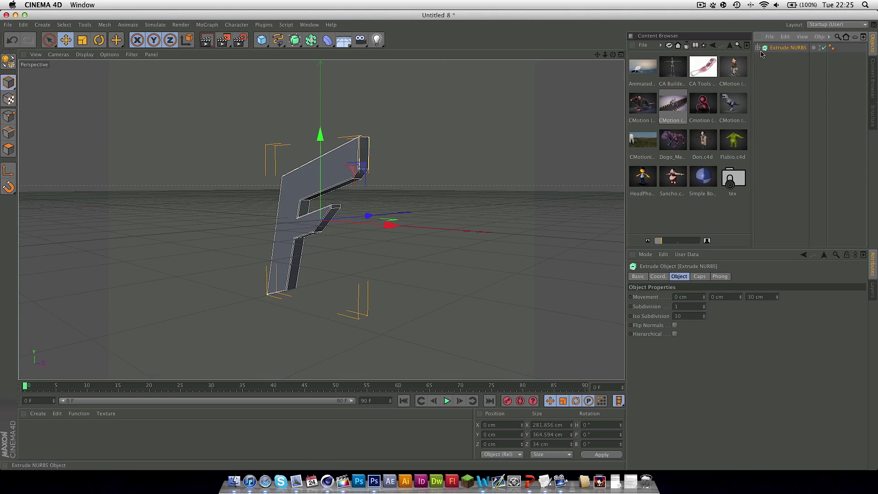
- Animate the Rectangle's X position from about 2 cm at frame 0 to about 401 cm at frame 60
{"action": "left_click", "coordinate": [759, 48]}
{"action": "left_click", "coordinate": [788, 75]}
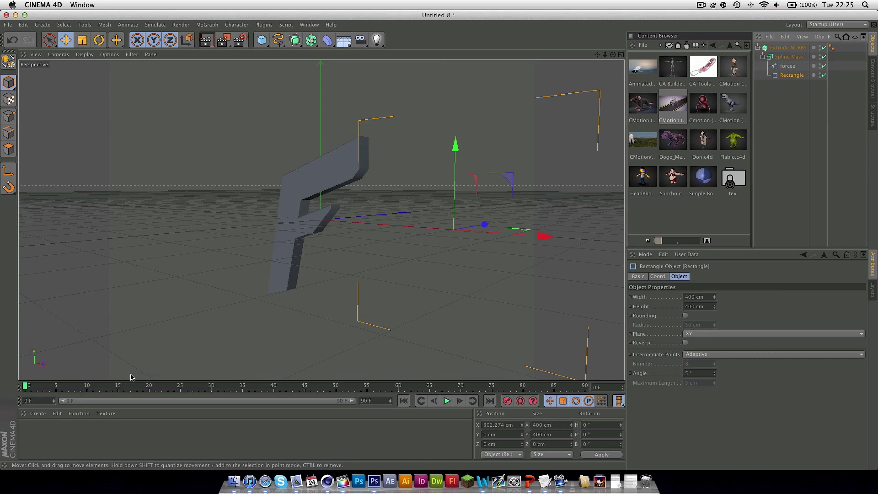
{"action": "left_click_drag", "start_coordinate": [466, 238], "coordinate": [367, 224]}
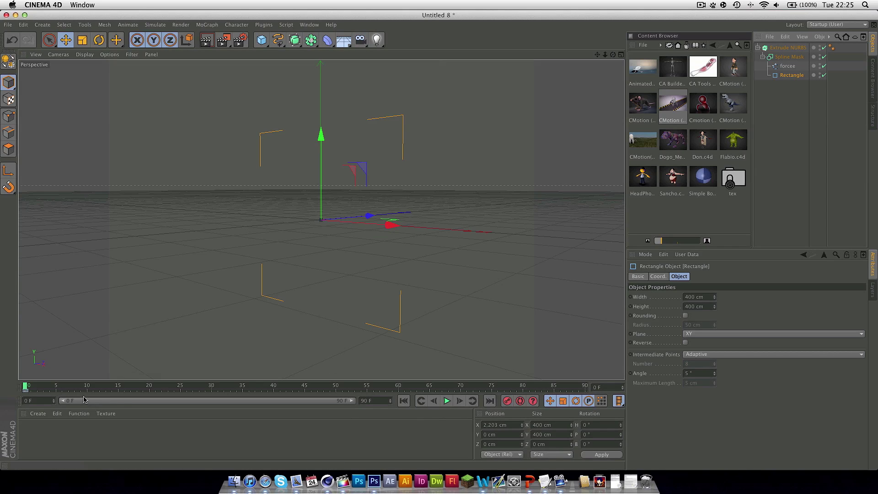
{"action": "left_click_drag", "start_coordinate": [22, 387], "coordinate": [110, 390]}
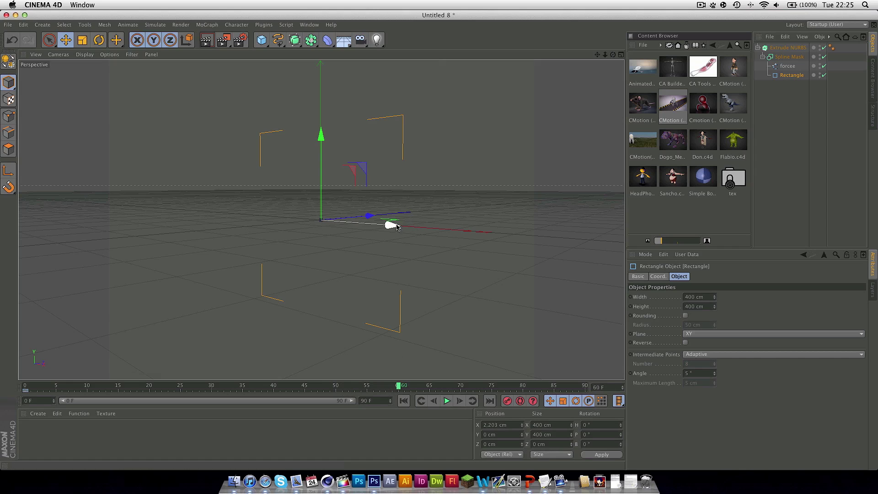
{"action": "left_click_drag", "start_coordinate": [391, 224], "coordinate": [613, 247]}
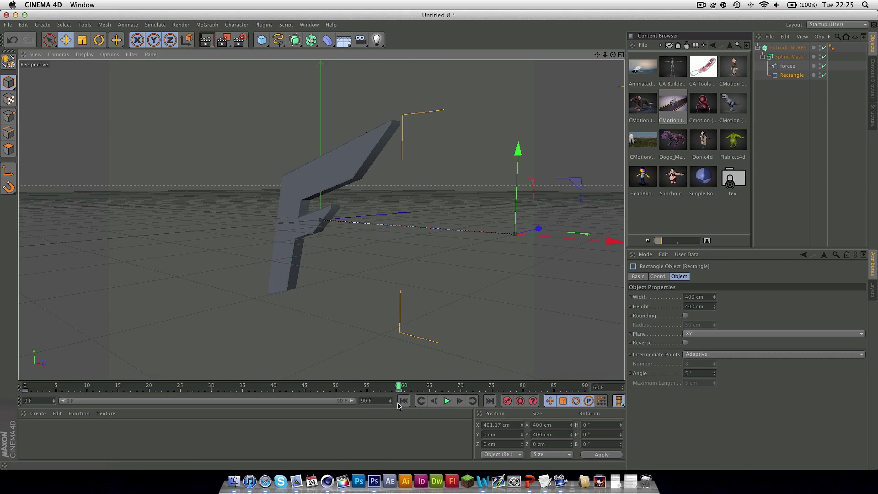
- Return to frame 0 and play back the Rectangle's animation revealing the extruded F
{"action": "left_click", "coordinate": [392, 386]}
{"action": "left_click_drag", "start_coordinate": [392, 385], "coordinate": [26, 385]}
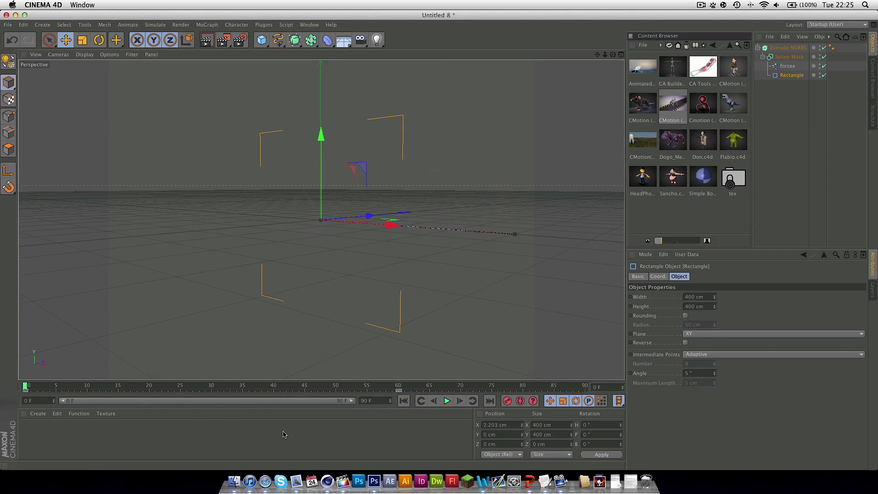
{"action": "left_click", "coordinate": [446, 401]}
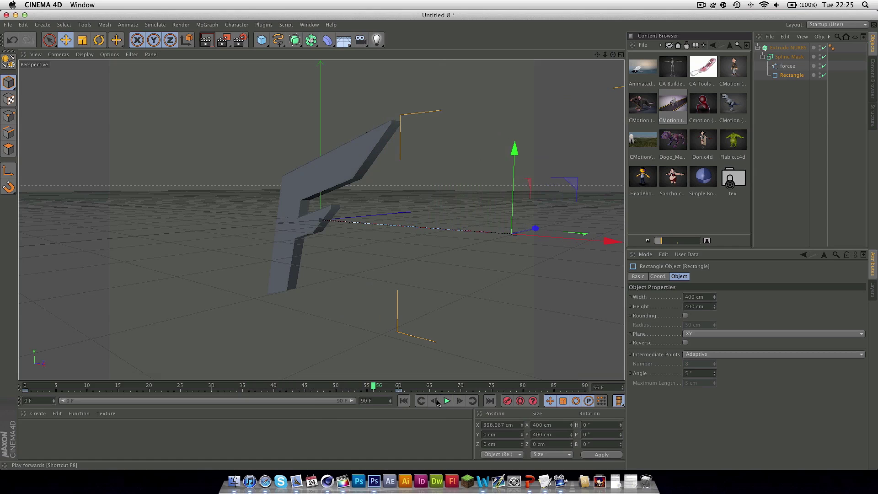
- Set the Z extrusion movement of the Extrude NURBS to 40 cm
{"action": "left_click", "coordinate": [787, 47]}
{"action": "left_click_drag", "start_coordinate": [771, 296], "coordinate": [704, 298]}
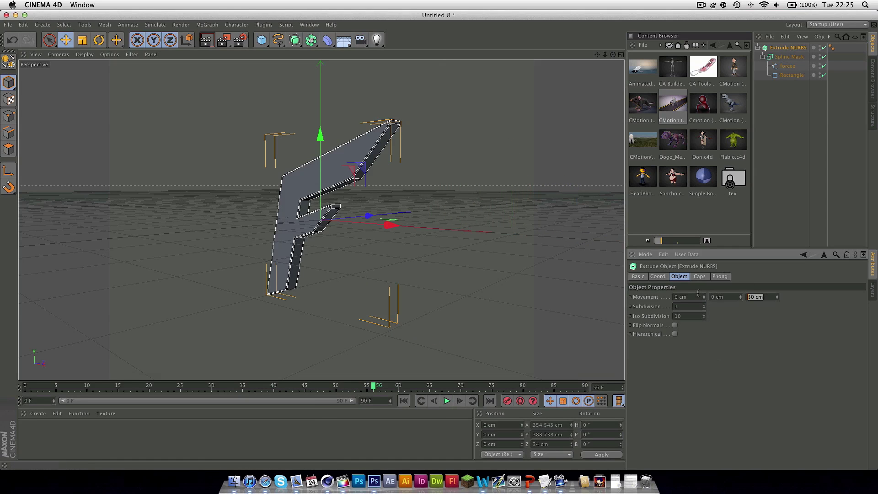
{"action": "type", "text": "40"}
{"action": "key", "text": "Return"}
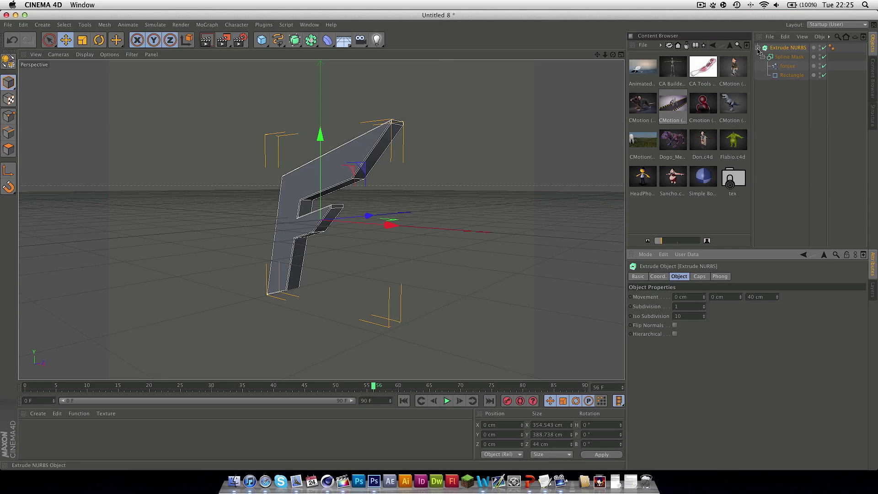
- Duplicate the collapsed Extrude NURBS and set the copy's start and end fillet radii to 4 cm
{"action": "left_click", "coordinate": [758, 48]}
{"action": "left_click_drag", "start_coordinate": [788, 47], "coordinate": [788, 59], "text": "ctrl"}
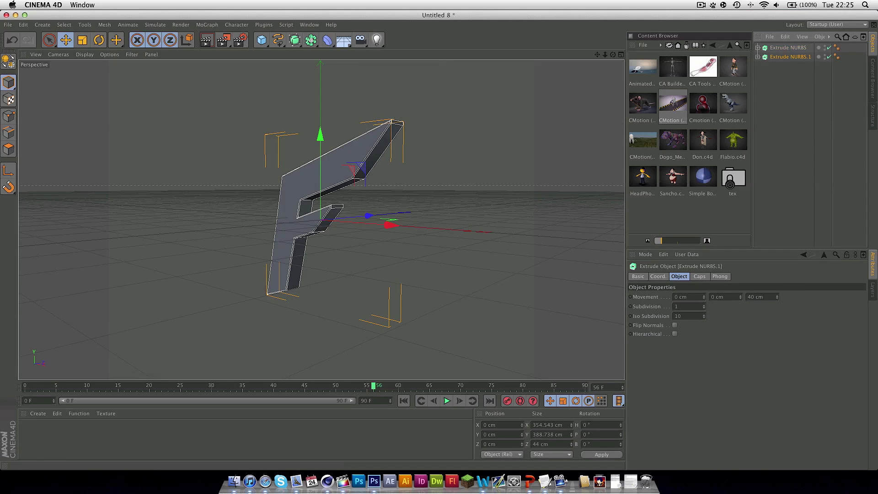
{"action": "left_click", "coordinate": [699, 277]}
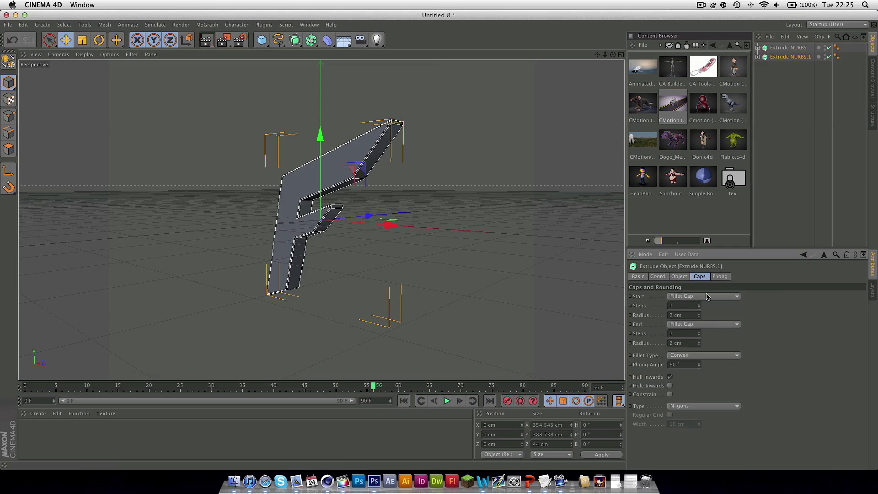
{"action": "left_click_drag", "start_coordinate": [701, 317], "coordinate": [701, 343]}
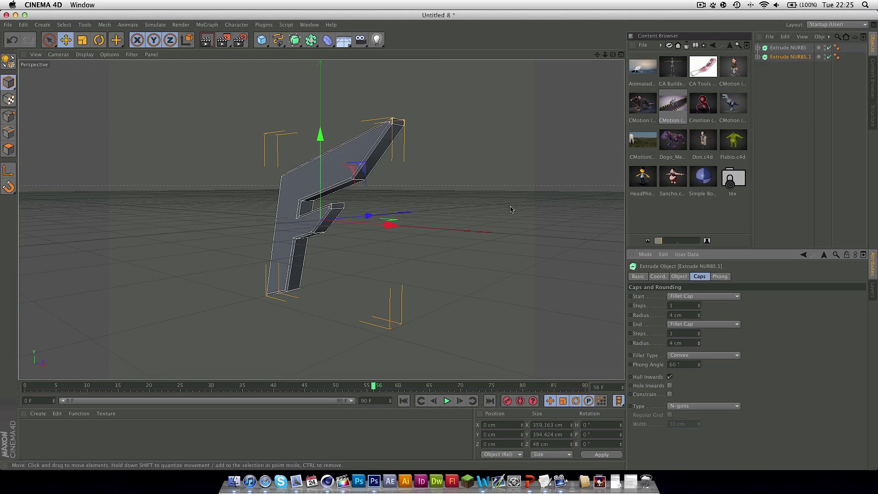
- Shift the keyframes of the copy's Rectangle to about frames 18 and 78, and scrub the timeline to frame 40
{"action": "left_click", "coordinate": [758, 57]}
{"action": "left_click", "coordinate": [792, 84]}
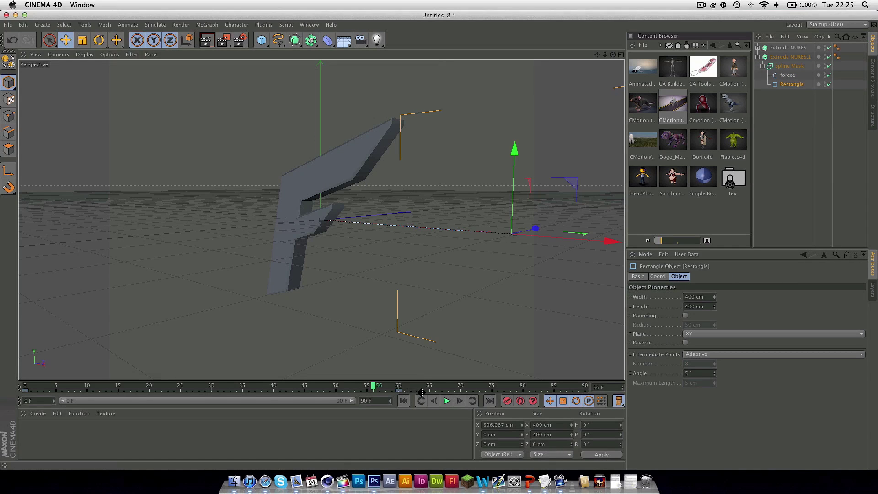
{"action": "mouse_move", "coordinate": [420, 393]}
{"action": "left_mouse_down"}
{"action": "mouse_move", "coordinate": [28, 383]}
{"action": "mouse_move", "coordinate": [28, 392]}
{"action": "mouse_move", "coordinate": [6, 383]}
{"action": "left_mouse_up"}
{"action": "left_click_drag", "start_coordinate": [397, 390], "coordinate": [510, 388]}
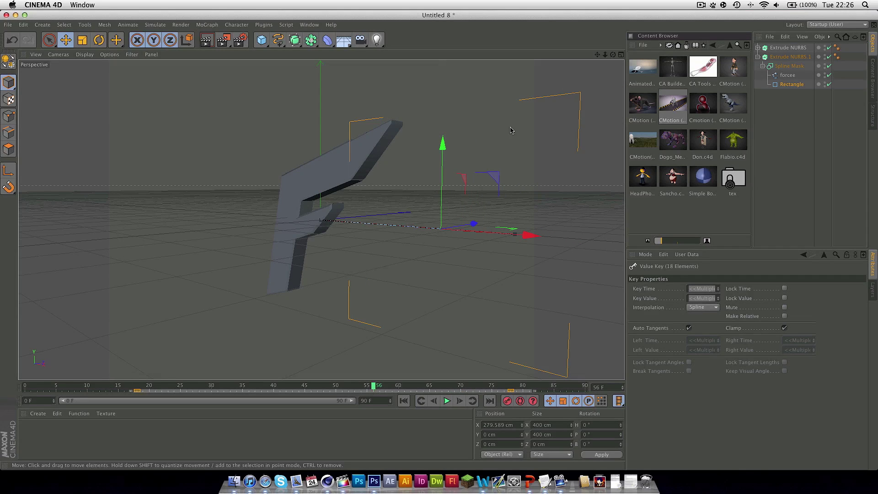
{"action": "left_click_drag", "start_coordinate": [38, 390], "coordinate": [274, 397]}
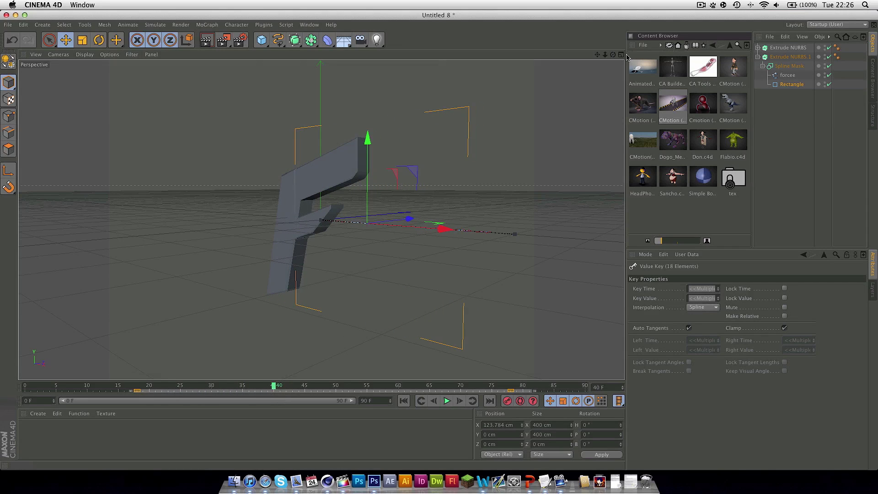
- Set the Z extrusion movement of the copied Extrude NURBS to 50 cm
{"action": "left_click", "coordinate": [781, 57]}
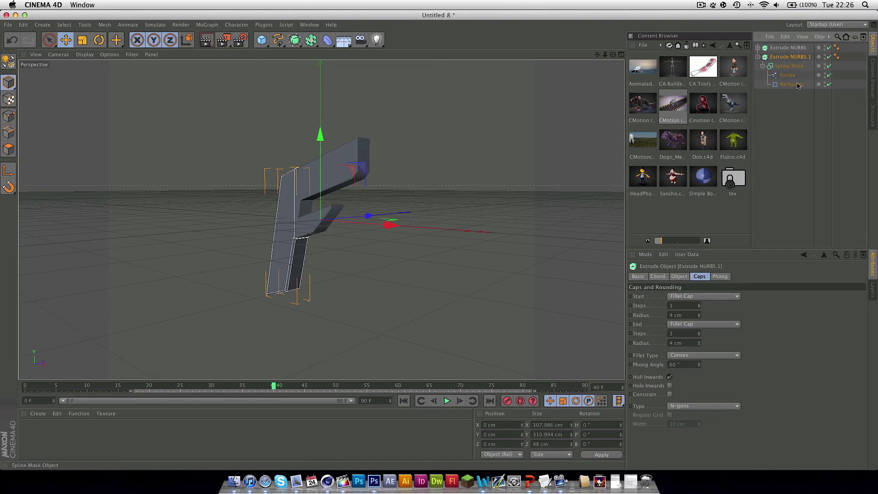
{"action": "left_click", "coordinate": [679, 276]}
{"action": "left_click_drag", "start_coordinate": [761, 295], "coordinate": [734, 297]}
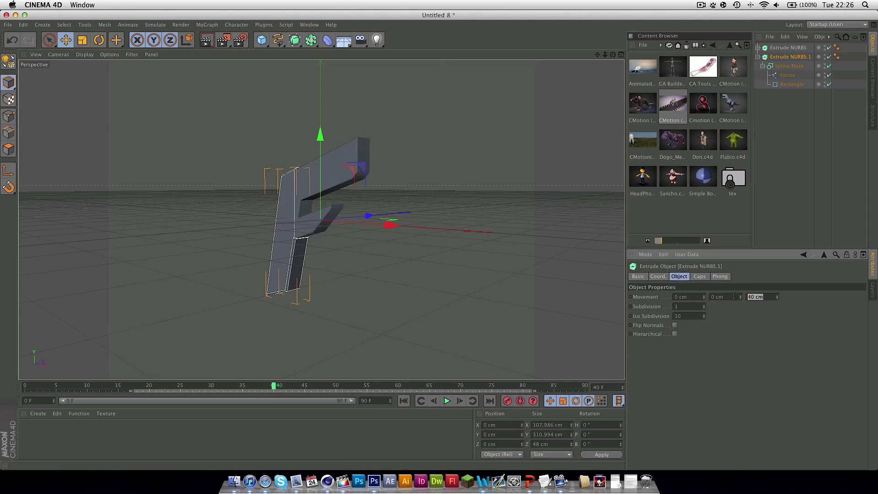
{"action": "key", "text": "BackSpace"}
{"action": "type", "text": "50"}
{"action": "key", "text": "Return"}
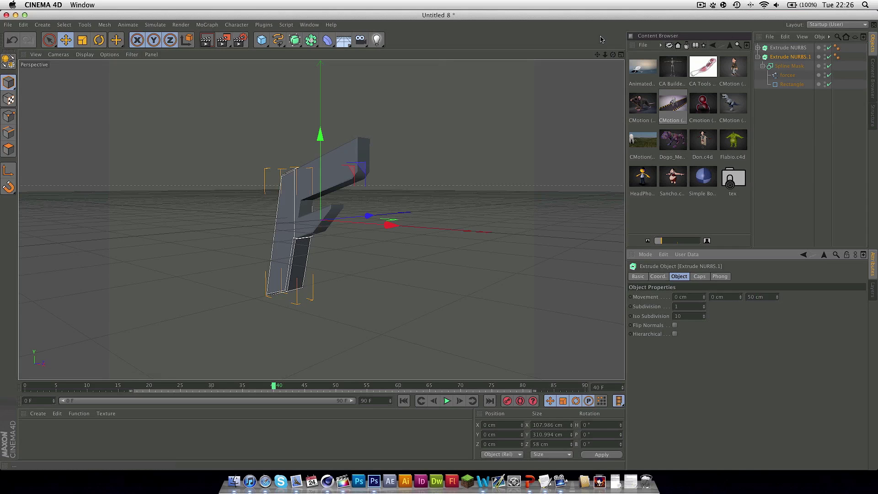
- In the Top view, shift the copied F to about X -0.6 cm and Z -5.2 cm, and return to the Perspective view
{"action": "left_click", "coordinate": [622, 54]}
{"action": "scroll", "coordinate": [503, 116], "scroll_direction": "up", "scroll_amount": 5}
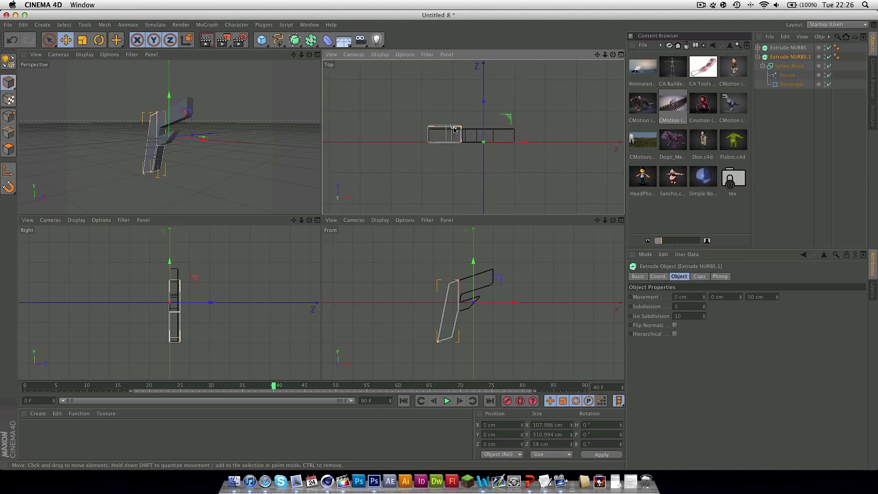
{"action": "left_click_drag", "start_coordinate": [543, 134], "coordinate": [541, 136]}
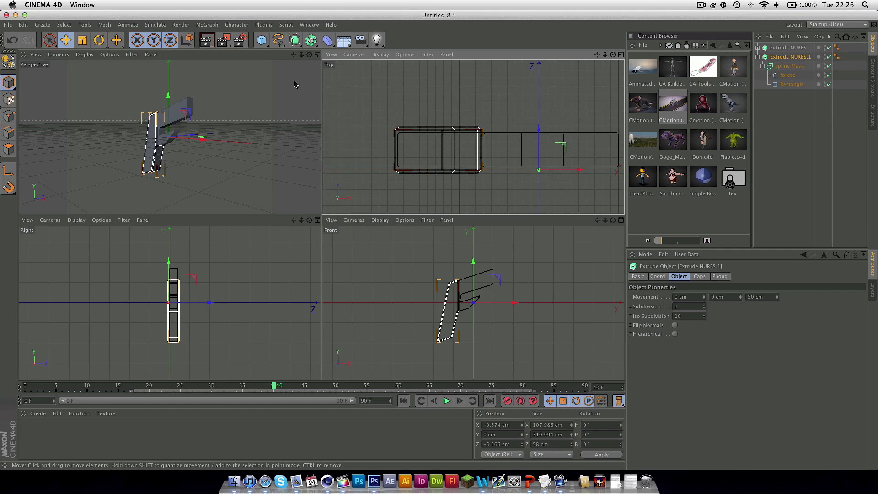
{"action": "left_click", "coordinate": [318, 55]}
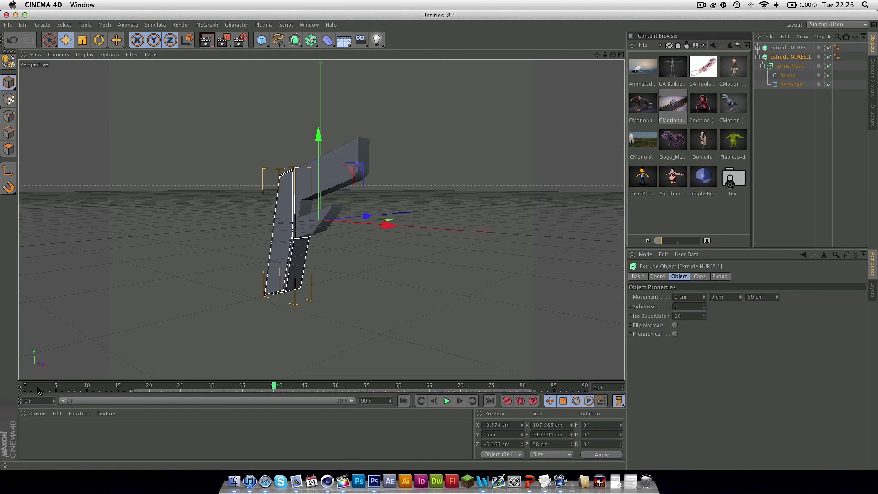
- Scrub the timeline to frame 41 and render the view to check the two overlapping F shapes
{"action": "left_click_drag", "start_coordinate": [39, 390], "coordinate": [280, 388]}
{"action": "key", "text": "super+r"}
{"action": "left_click_drag", "start_coordinate": [292, 129], "coordinate": [507, 195], "text": "alt"}
- Create a new material and set its color to pure white, RGB 255, 255, 255
{"action": "double_click", "coordinate": [40, 443]}
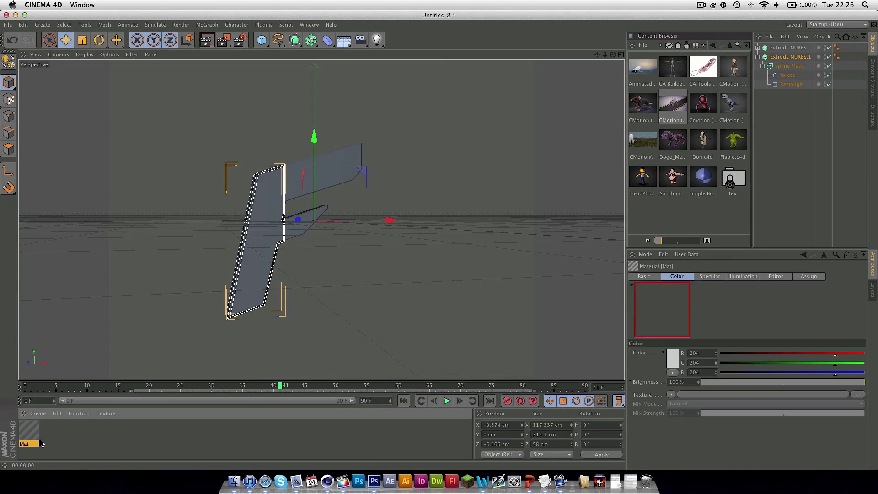
{"action": "double_click", "coordinate": [30, 434]}
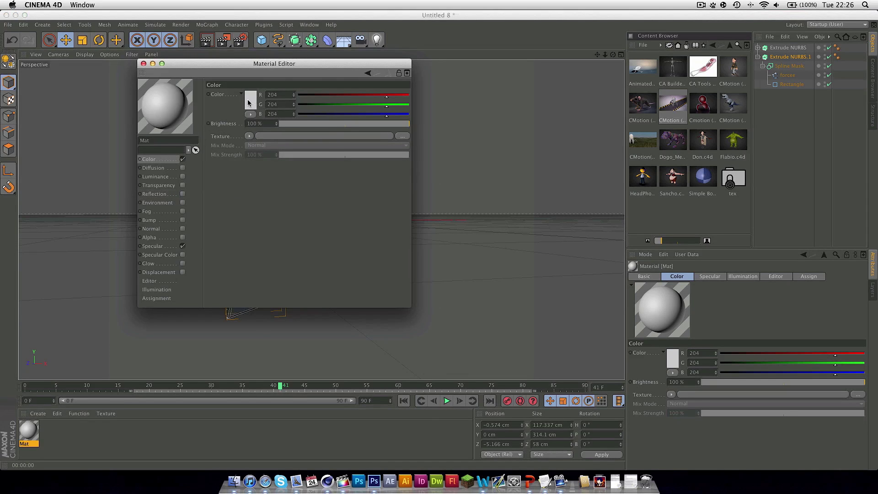
{"action": "left_click", "coordinate": [248, 103]}
{"action": "left_click_drag", "start_coordinate": [202, 75], "coordinate": [162, 32]}
{"action": "left_click", "coordinate": [258, 137]}
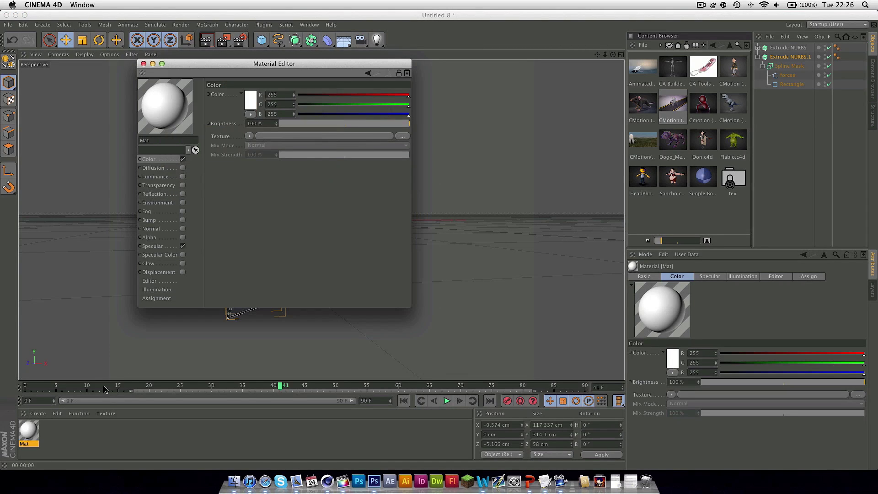
- Create a second material and set its color to pure red, RGB 255, 0, 0
{"action": "double_click", "coordinate": [51, 434]}
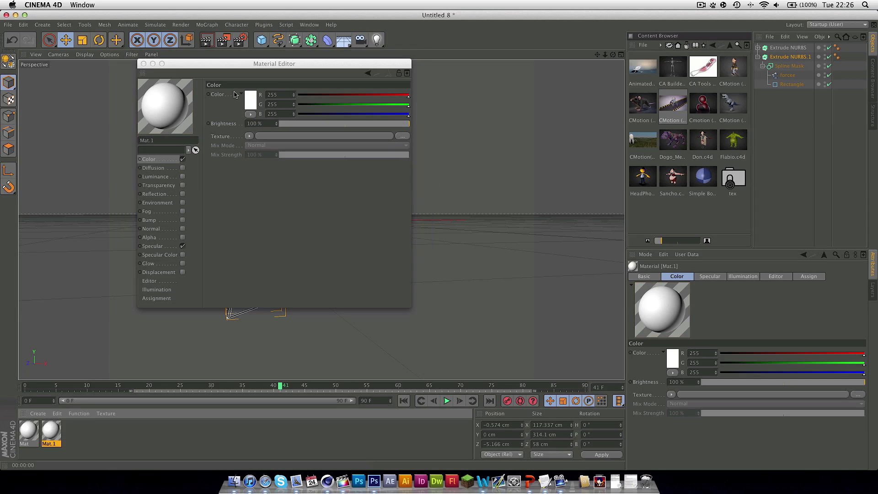
{"action": "left_click", "coordinate": [246, 106]}
{"action": "left_click", "coordinate": [200, 124]}
{"action": "left_click", "coordinate": [263, 134]}
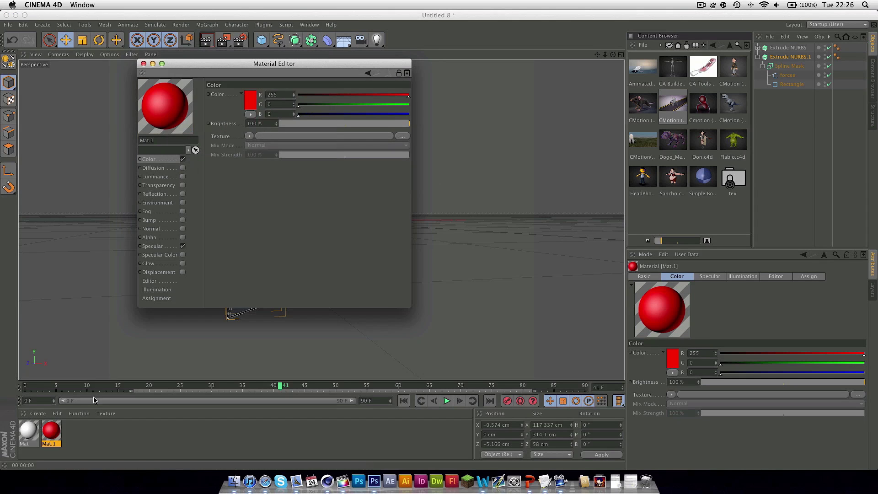
- Close the Material Editor, then apply the red material to the copied F and the white material to the original F
{"action": "left_click", "coordinate": [144, 63]}
{"action": "left_click_drag", "start_coordinate": [51, 432], "coordinate": [268, 233]}
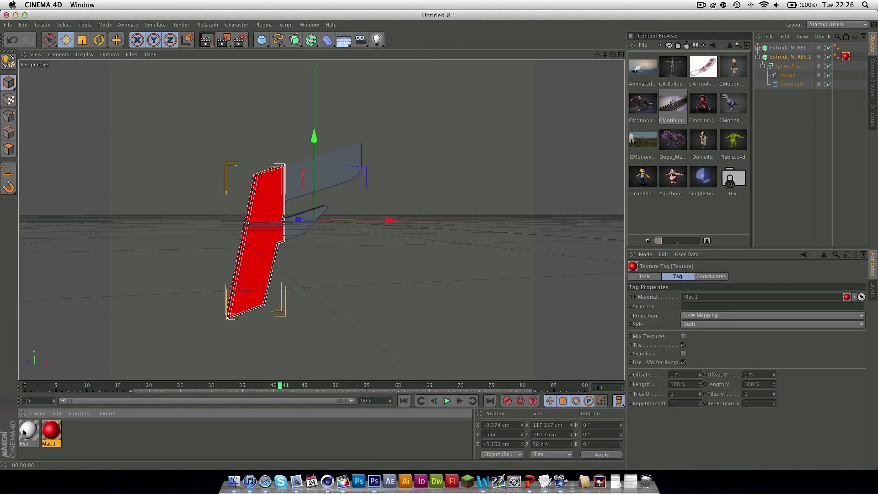
{"action": "left_click_drag", "start_coordinate": [29, 432], "coordinate": [293, 212]}
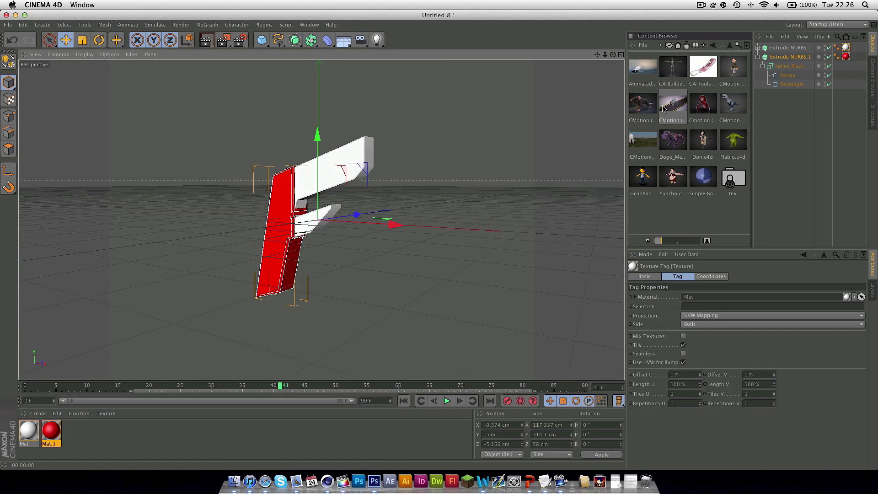
- Add the Overhead Softbox light preset to the scene and render the view to check the lighting
{"action": "left_click", "coordinate": [688, 44]}
{"action": "left_click", "coordinate": [687, 44]}
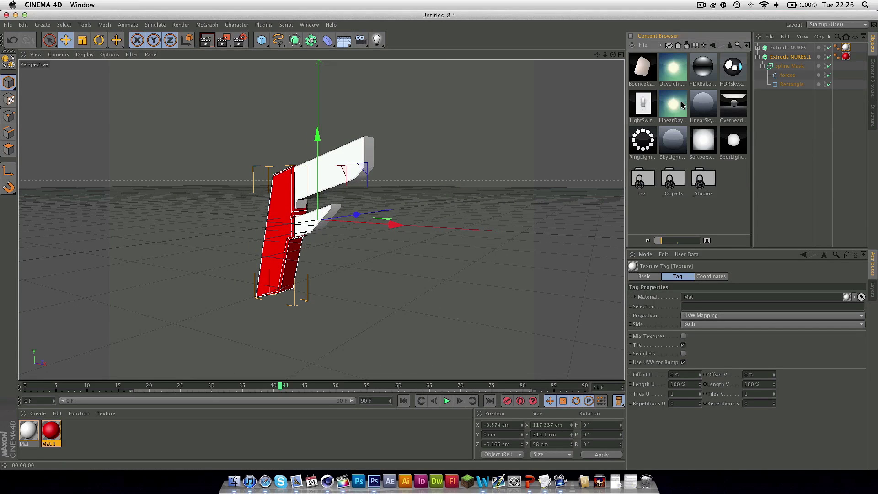
{"action": "left_click_drag", "start_coordinate": [733, 103], "coordinate": [327, 224]}
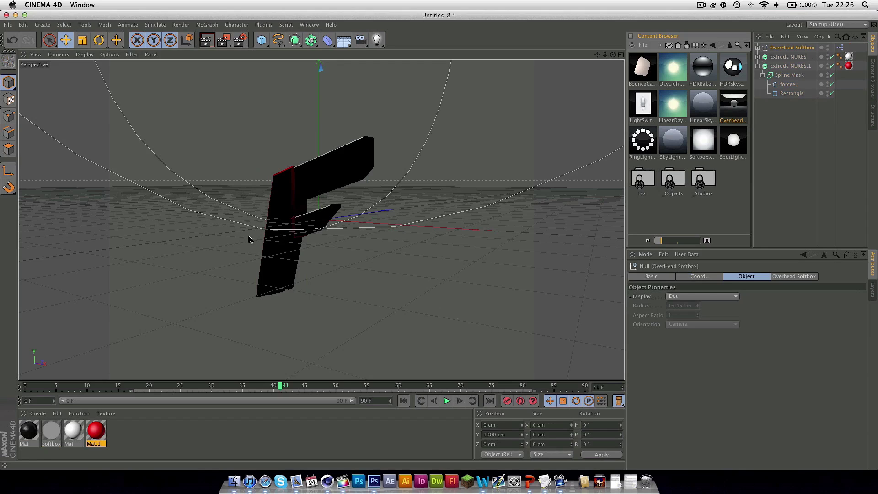
{"action": "key", "text": "super+r"}
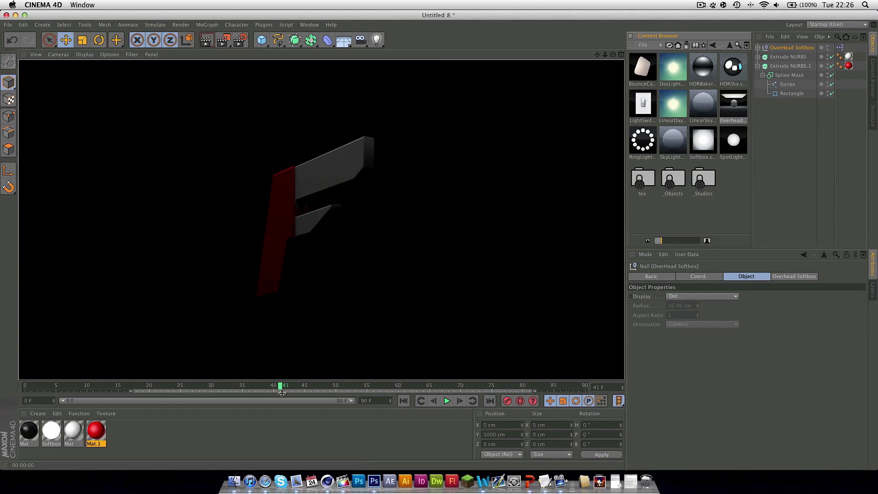
- Scrub the timeline to frame 45 and render the view again to check the red and white reveal
{"action": "left_click_drag", "start_coordinate": [273, 387], "coordinate": [306, 387]}
{"action": "key", "text": "super+r"}
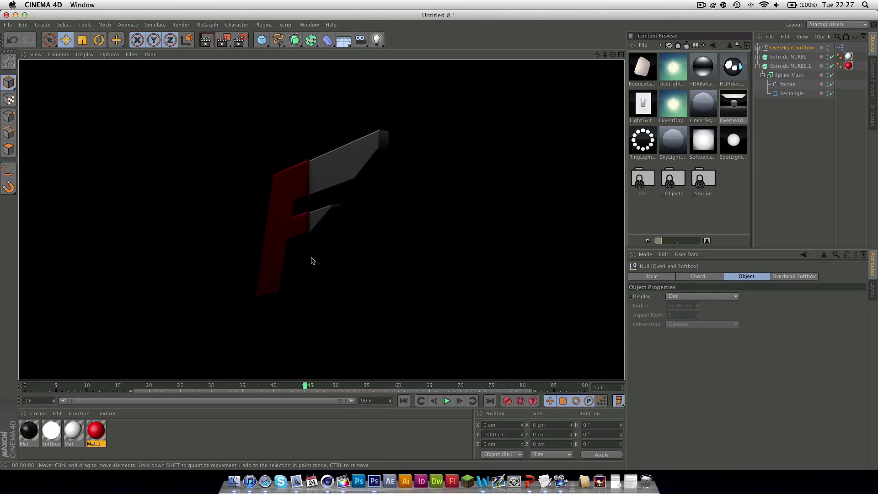
{"action": "left_click_drag", "start_coordinate": [262, 320], "coordinate": [320, 320], "text": "alt"}
- Turn on reflection for the white material with a lowered brightness, close the Material Editor and render the view
{"action": "double_click", "coordinate": [75, 429]}
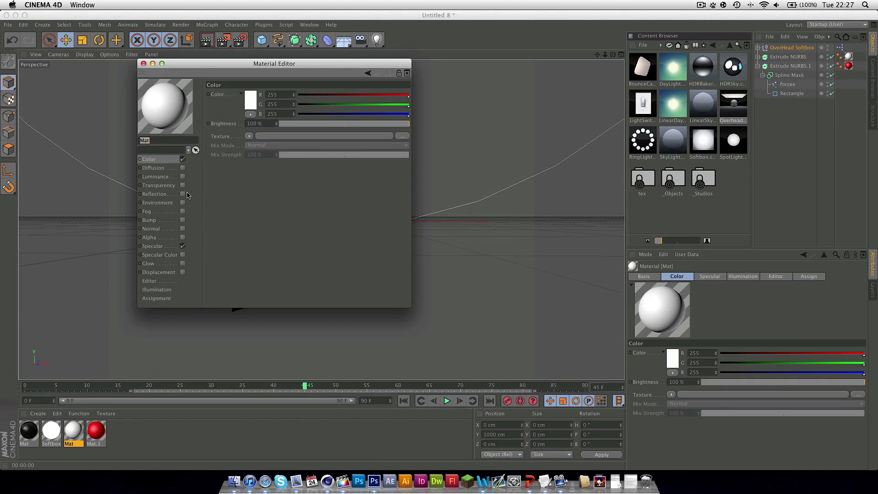
{"action": "left_click", "coordinate": [182, 194]}
{"action": "left_click_drag", "start_coordinate": [305, 124], "coordinate": [291, 124]}
{"action": "left_click", "coordinate": [96, 430]}
{"action": "key", "text": "super+w"}
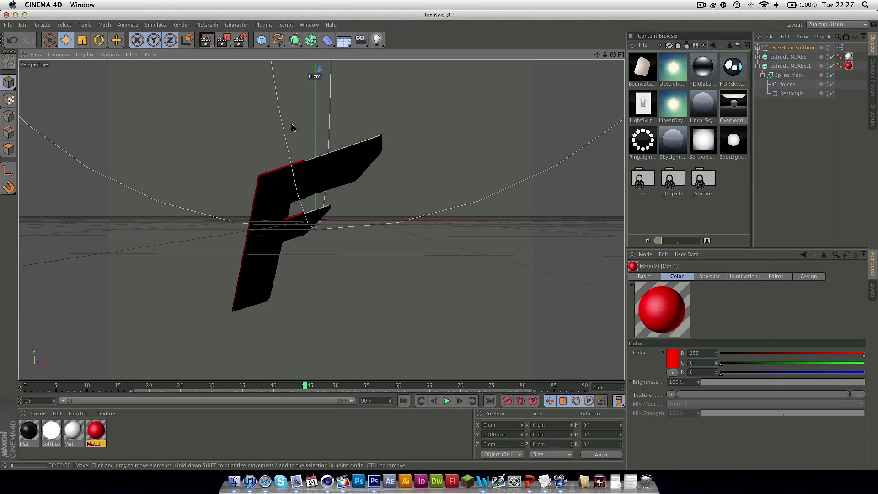
{"action": "key", "text": "super+r"}
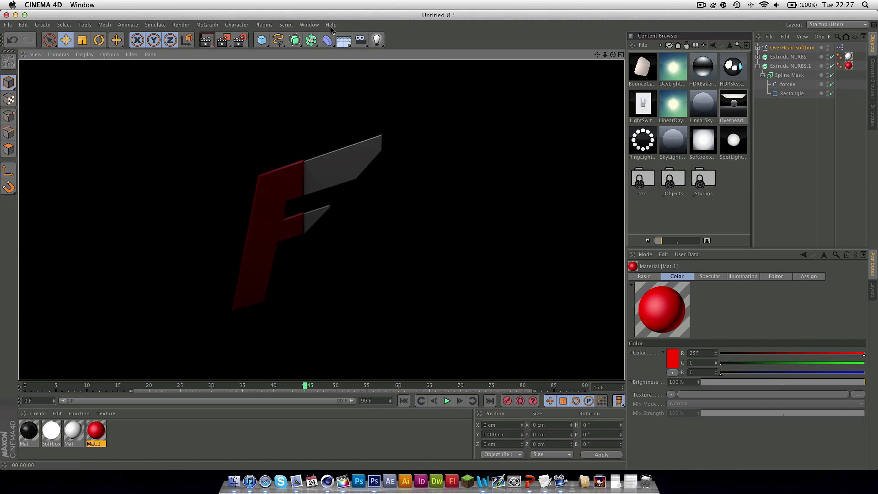
- Switch to Finder and open the Force folder inside Documents, YouTube, Intros
{"action": "left_click", "coordinate": [234, 480]}
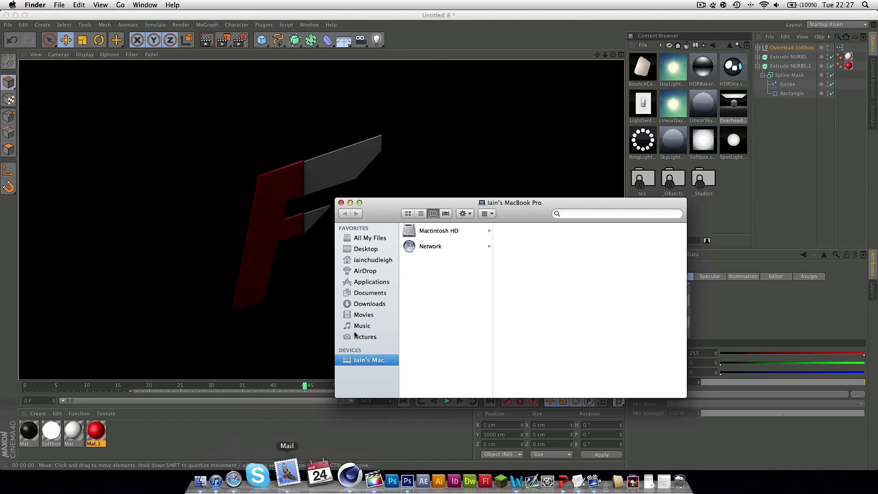
{"action": "left_click", "coordinate": [358, 294]}
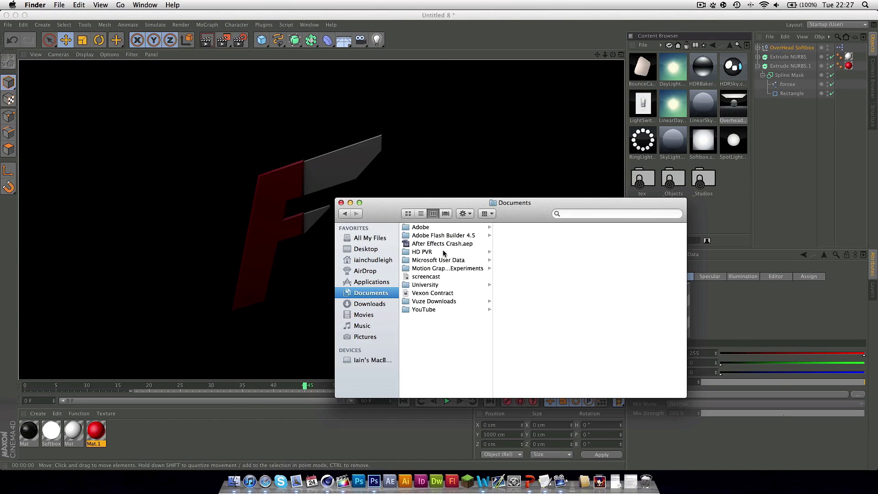
{"action": "left_click", "coordinate": [425, 310]}
{"action": "left_click", "coordinate": [545, 252]}
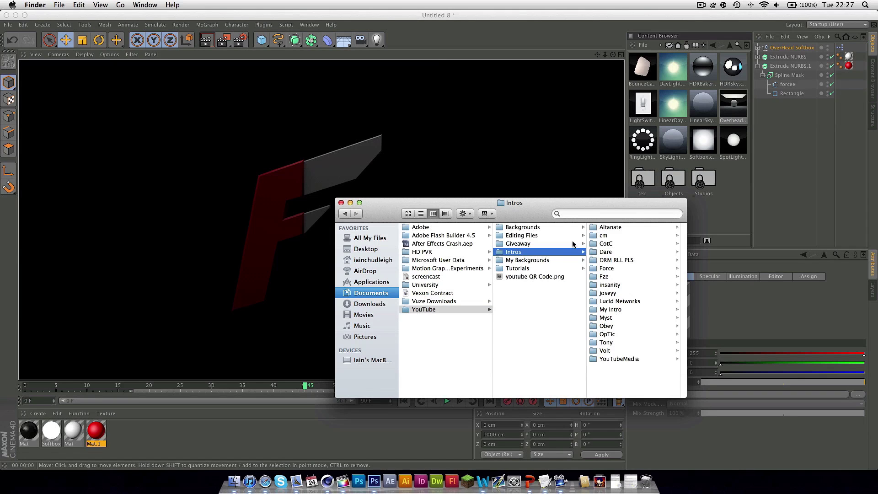
{"action": "left_click", "coordinate": [613, 270]}
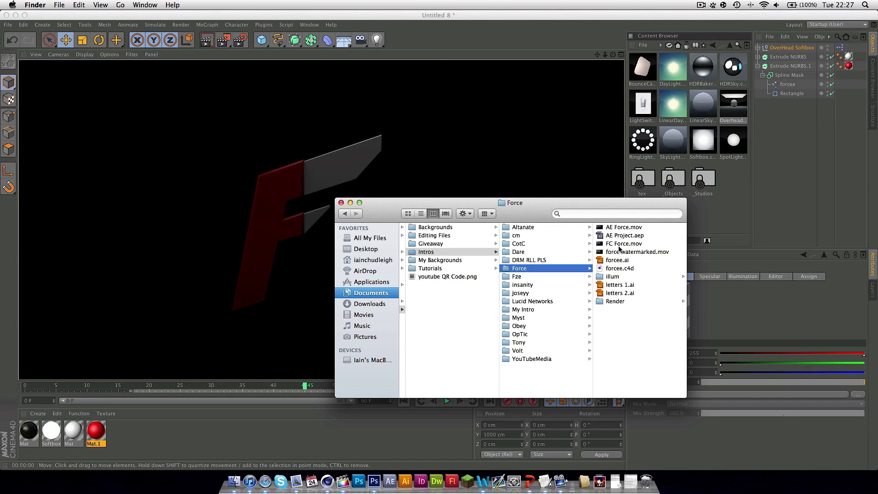
- Play a quick preview of FC Force.mov, then close the preview and the Finder window
{"action": "left_click", "coordinate": [622, 244]}
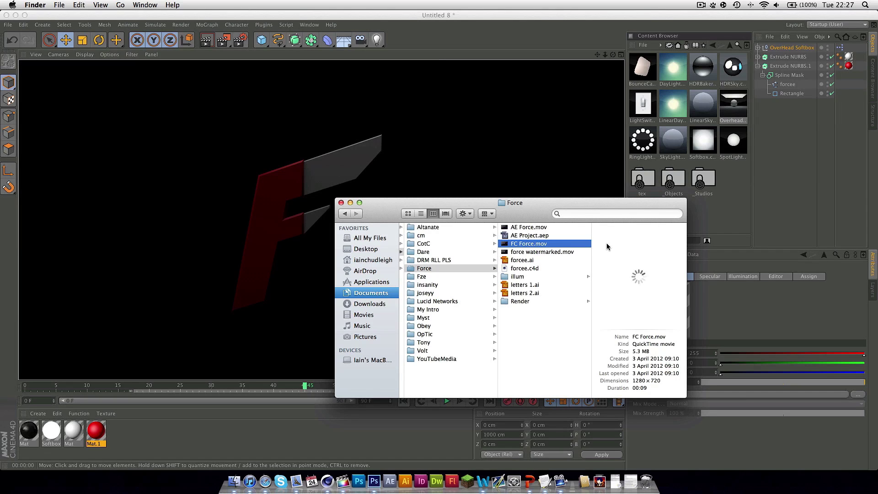
{"action": "key", "text": "space"}
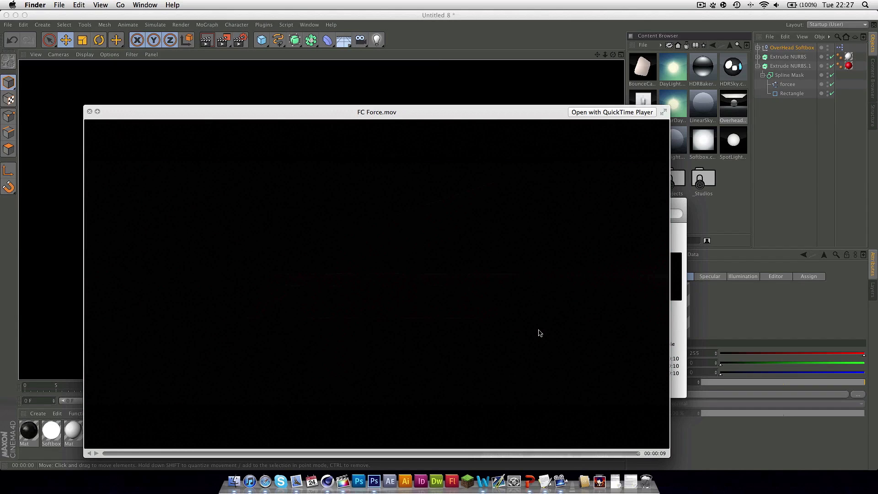
{"action": "left_click", "coordinate": [95, 454]}
{"action": "left_click", "coordinate": [90, 112]}
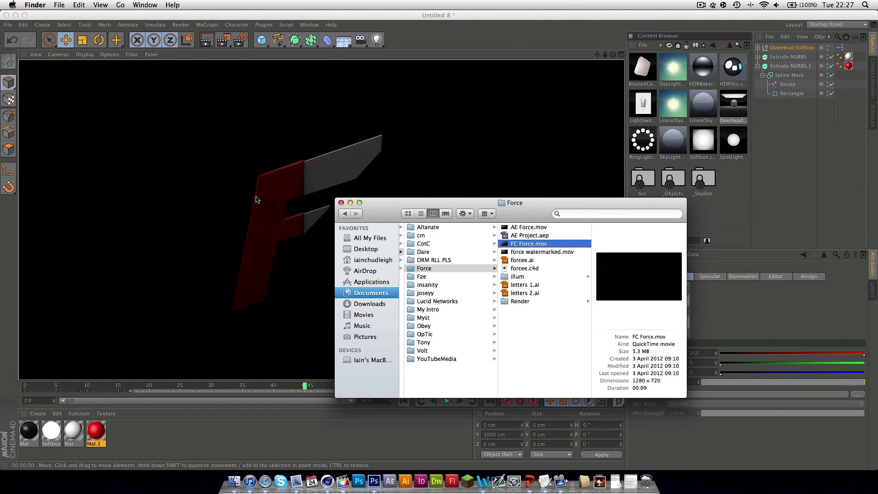
{"action": "left_click", "coordinate": [341, 203]}
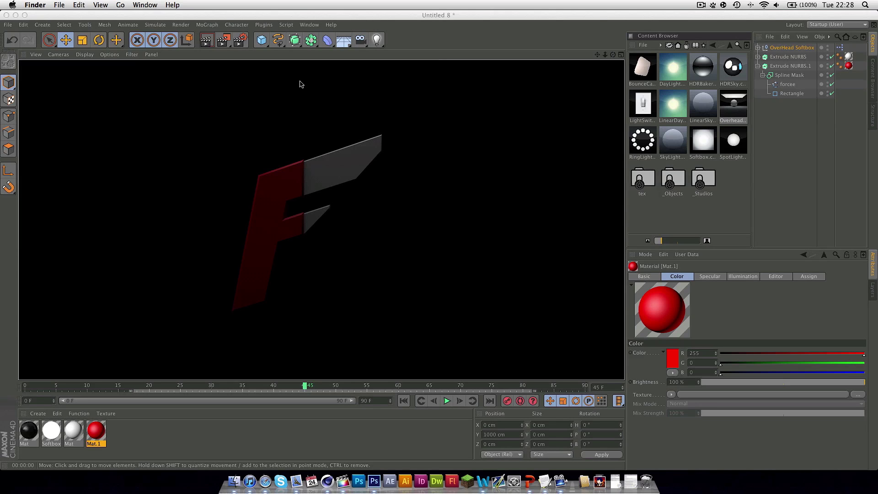
- Create a new Cinema 4D project and add a Flower spline and a Cogwheel spline
{"action": "left_click", "coordinate": [302, 98]}
{"action": "key", "text": "super+n"}
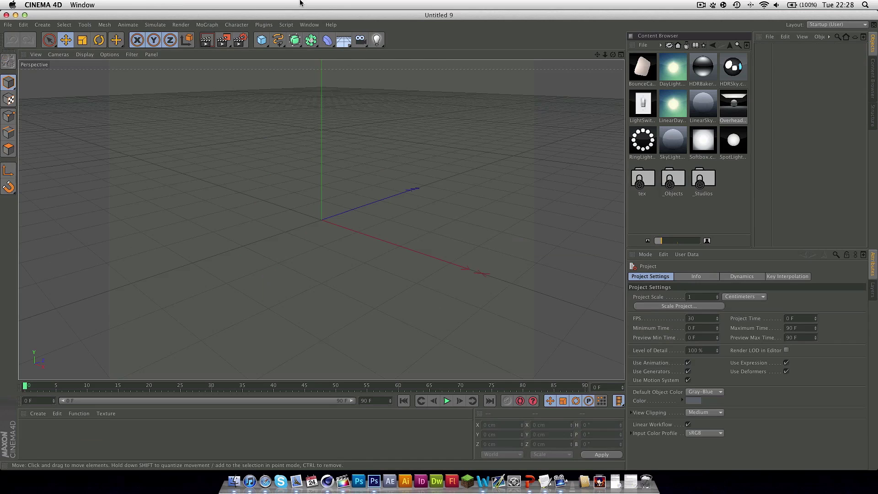
{"action": "left_click", "coordinate": [281, 43]}
{"action": "left_click", "coordinate": [349, 147]}
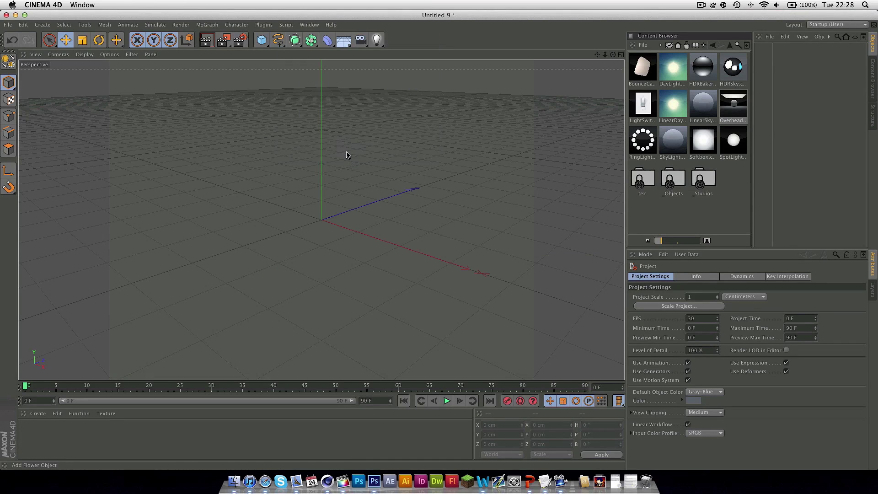
{"action": "left_click", "coordinate": [277, 40]}
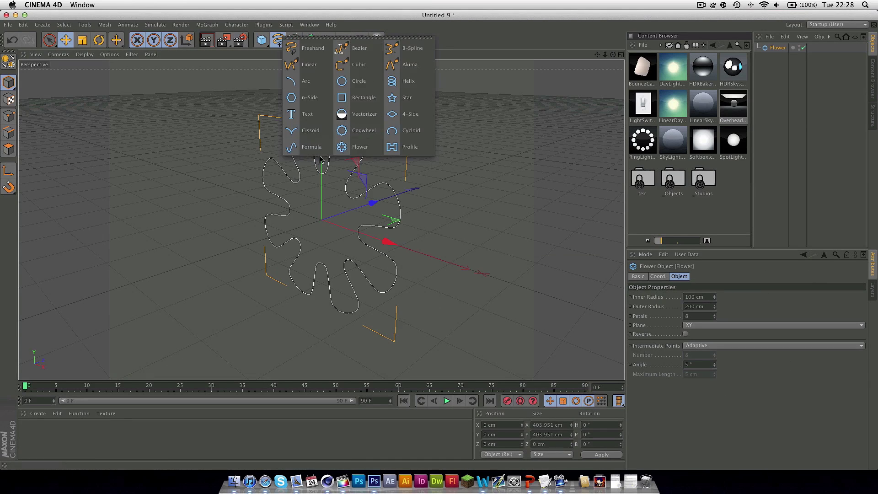
{"action": "left_click", "coordinate": [374, 134]}
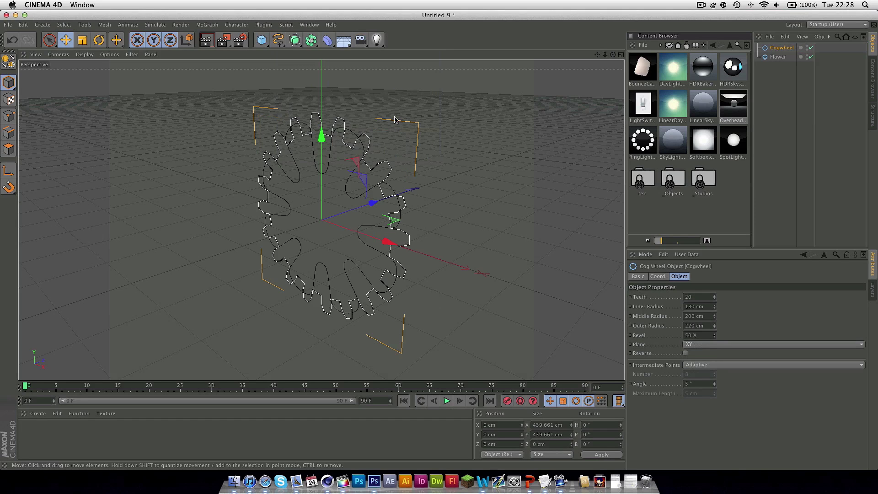
- Add a Spline Mask set to A subtract B and place the Cogwheel and Flower splines inside it
{"action": "left_click", "coordinate": [311, 40]}
{"action": "left_click", "coordinate": [347, 67]}
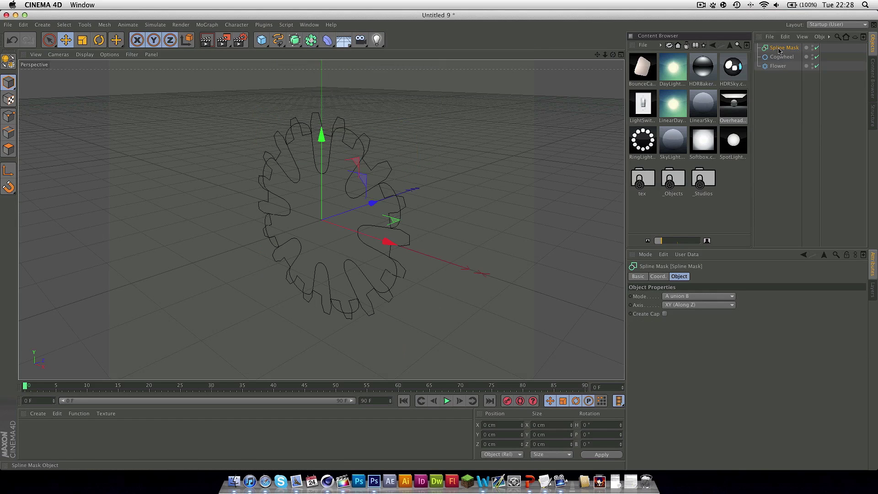
{"action": "left_click", "coordinate": [697, 296]}
{"action": "left_click", "coordinate": [680, 315]}
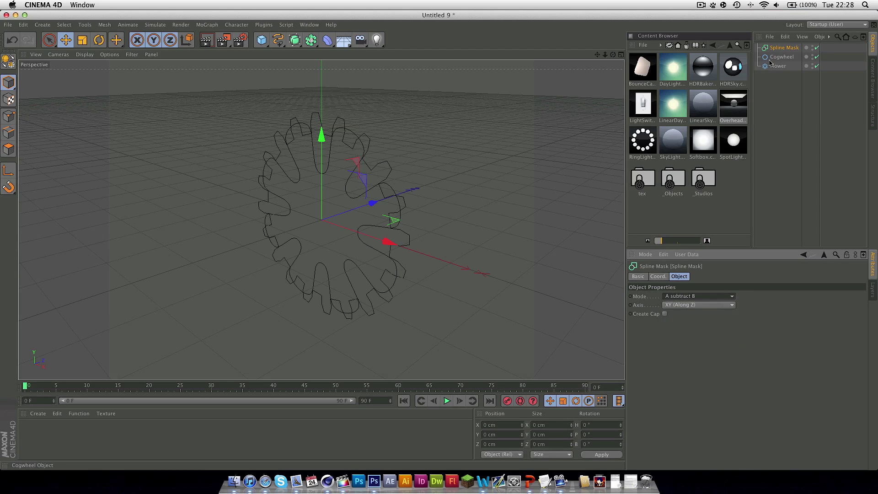
{"action": "left_click_drag", "start_coordinate": [777, 55], "coordinate": [783, 47]}
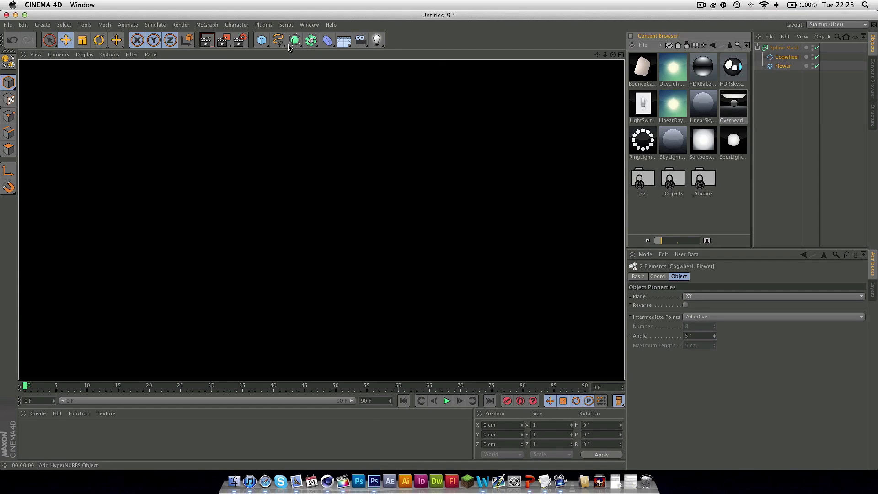
- Add an Extrude NURBS, nest the Spline Mask inside it and inspect the extruded shape in a view render
{"action": "left_click_drag", "start_coordinate": [295, 39], "coordinate": [393, 48]}
{"action": "left_click_drag", "start_coordinate": [784, 57], "coordinate": [787, 48]}
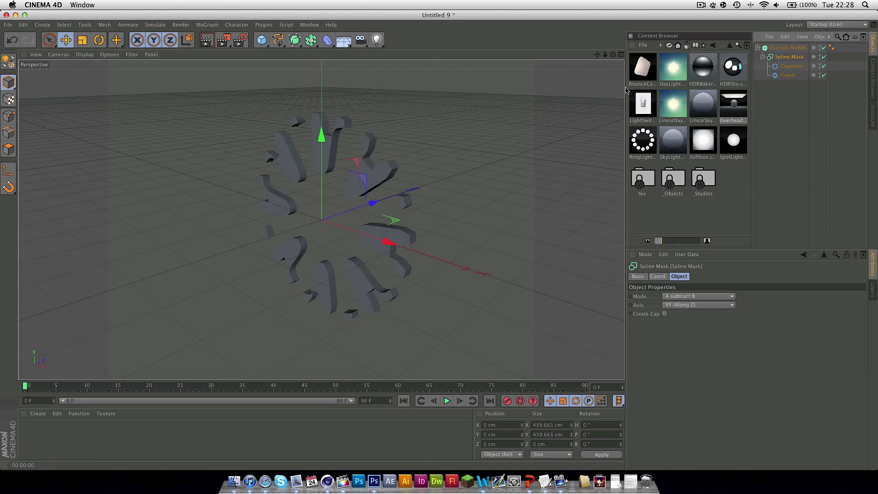
{"action": "key", "text": "ctrl+r"}
{"action": "left_click_drag", "start_coordinate": [221, 233], "coordinate": [321, 226], "text": "alt"}
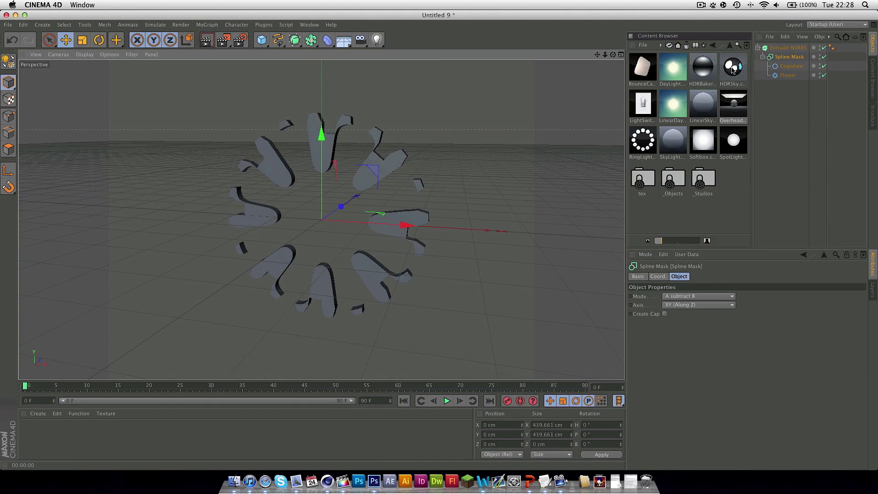
- Move the Flower spline down to about -177 cm in Y and render the view
{"action": "left_click", "coordinate": [788, 75]}
{"action": "left_click_drag", "start_coordinate": [320, 150], "coordinate": [319, 236]}
{"action": "key", "text": "ctrl+r"}
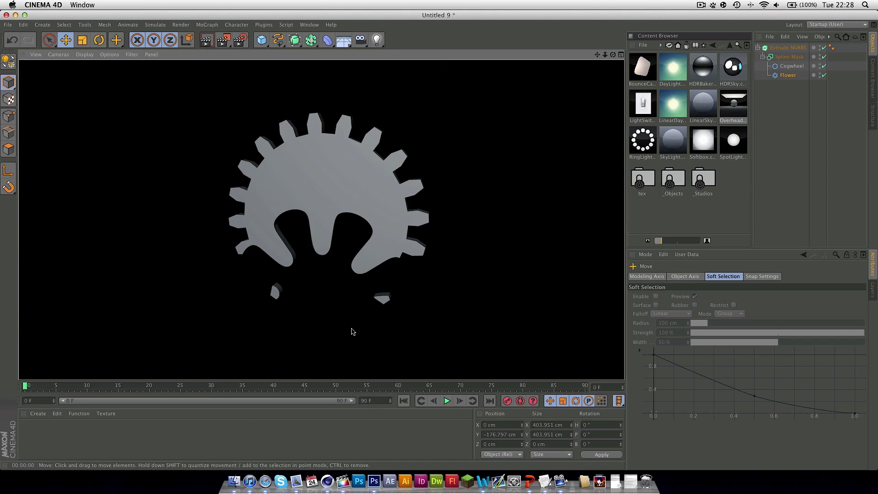
{"action": "left_click", "coordinate": [234, 481]}
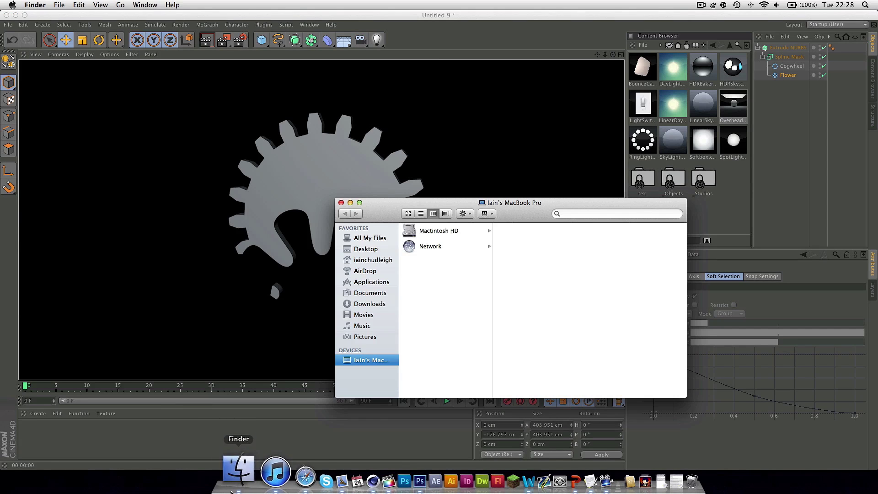
{"action": "left_click", "coordinate": [341, 203]}
{"action": "left_click", "coordinate": [442, 14]}
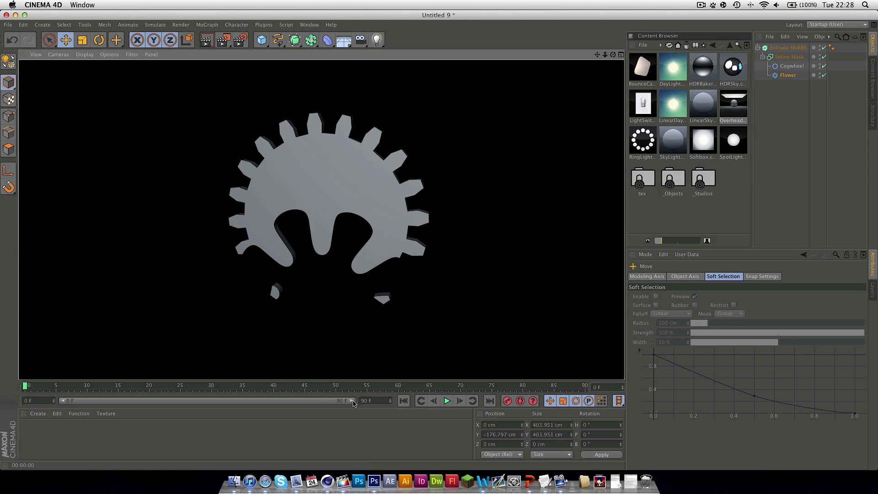
{"action": "mouse_move", "coordinate": [352, 403]}
{"action": "left_mouse_down"}
{"action": "mouse_move", "coordinate": [315, 403]}
{"action": "mouse_move", "coordinate": [353, 402]}
{"action": "left_mouse_up"}
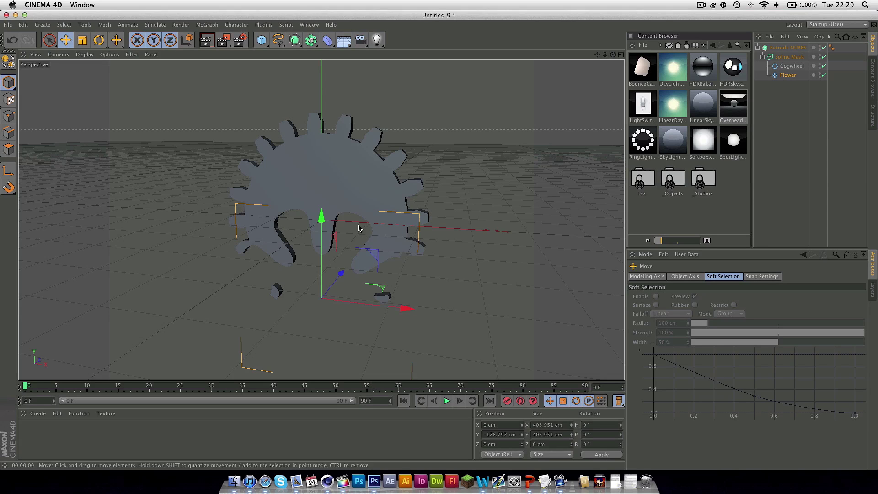
- Lower the Flower spline further to about -220 cm in Y and close the Content Browser
{"action": "left_click_drag", "start_coordinate": [321, 219], "coordinate": [322, 238]}
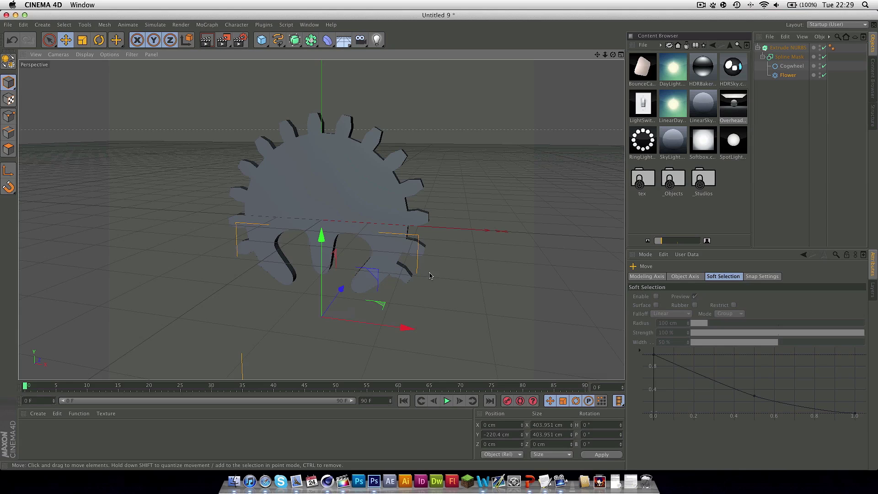
{"action": "left_click_drag", "start_coordinate": [610, 14], "coordinate": [609, 14]}
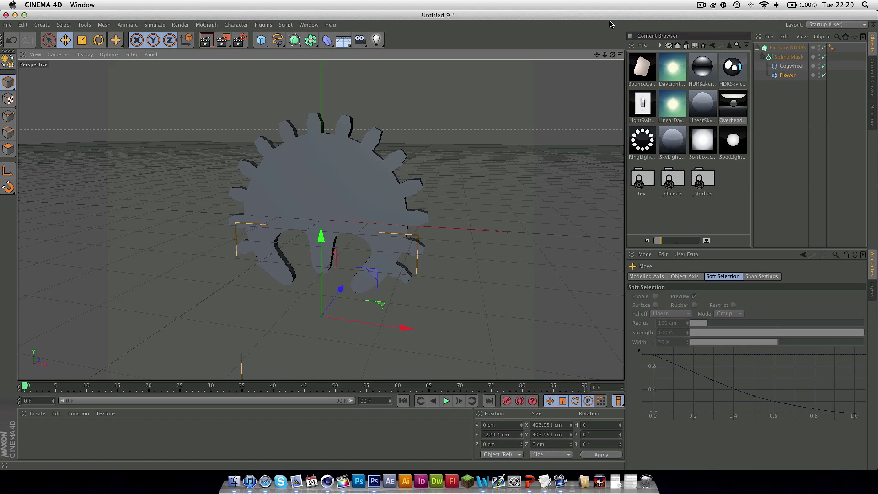
{"action": "left_click", "coordinate": [630, 36]}
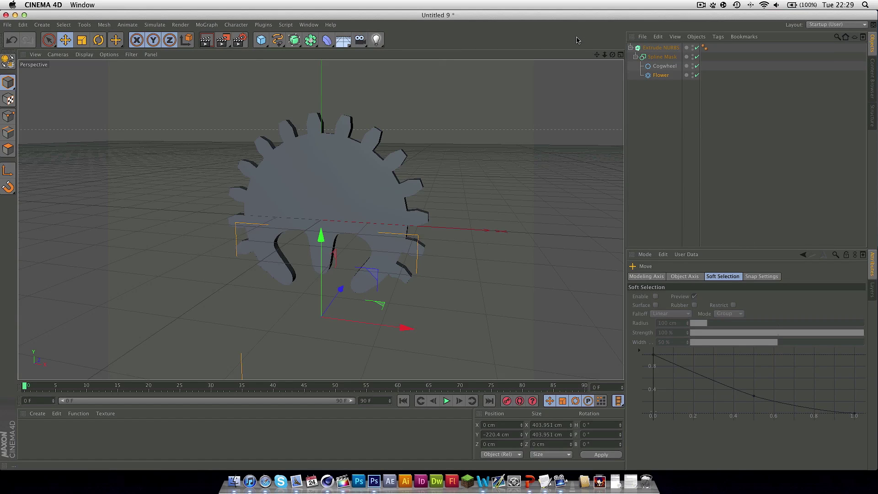